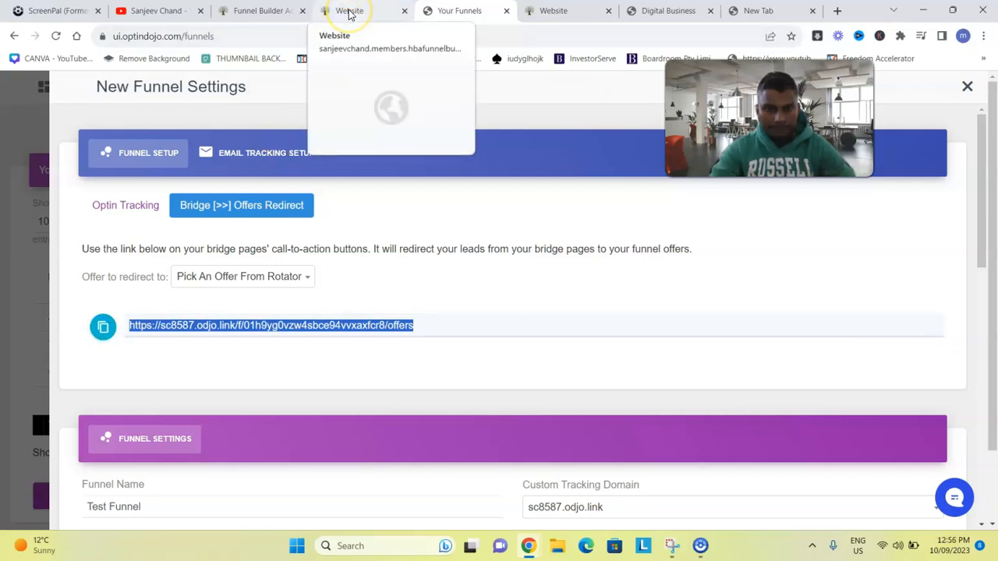
Cycle through the open browser tabs, ending on the Digital Business page builder
{"action": "left_click", "coordinate": [349, 12]}
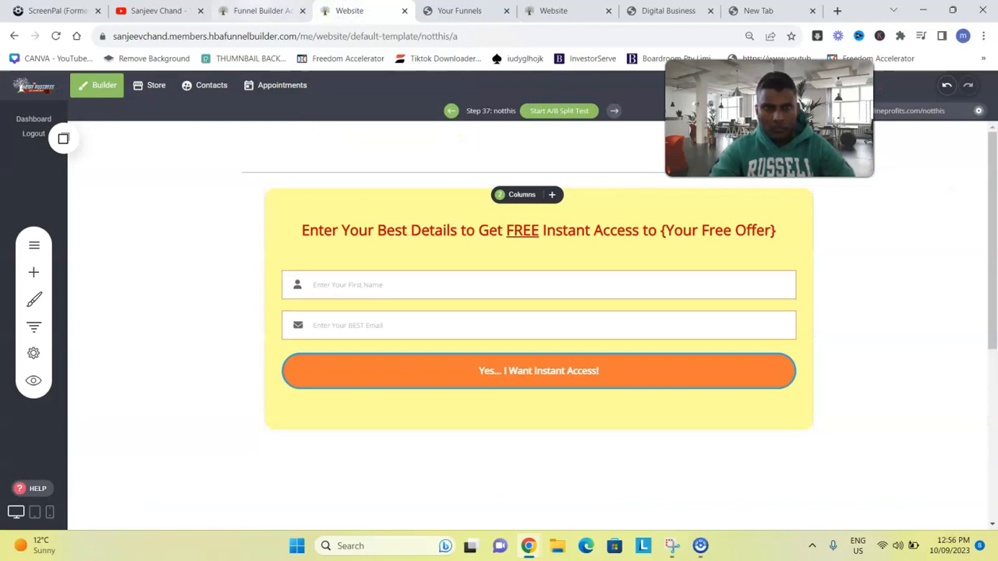
{"action": "left_click", "coordinate": [261, 11]}
{"action": "left_click", "coordinate": [460, 11]}
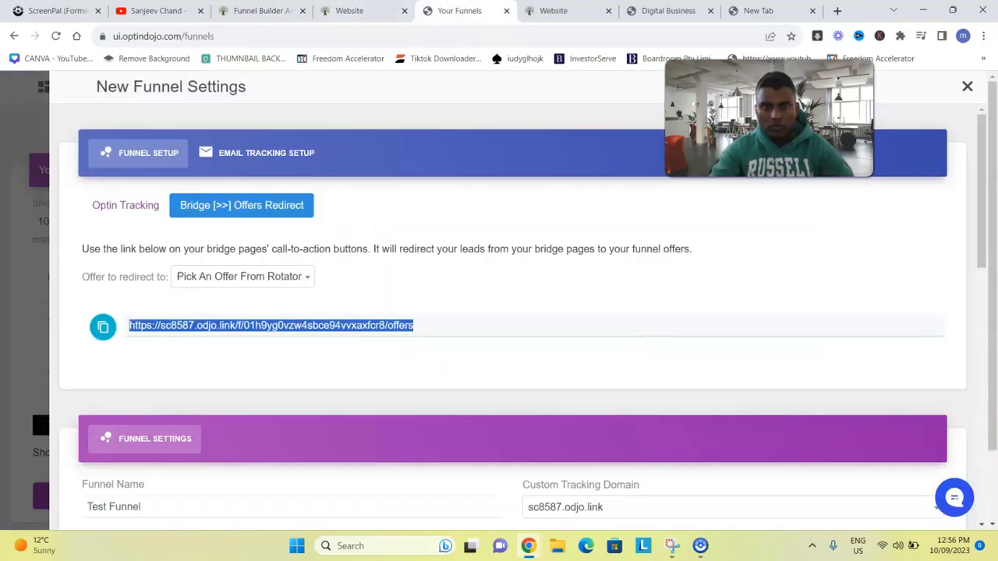
{"action": "left_click", "coordinate": [556, 11]}
Point the top Learn More button to the OptinDojo offers redirect link, opening in New Tab, and save
{"action": "left_click_drag", "start_coordinate": [992, 234], "coordinate": [995, 375]}
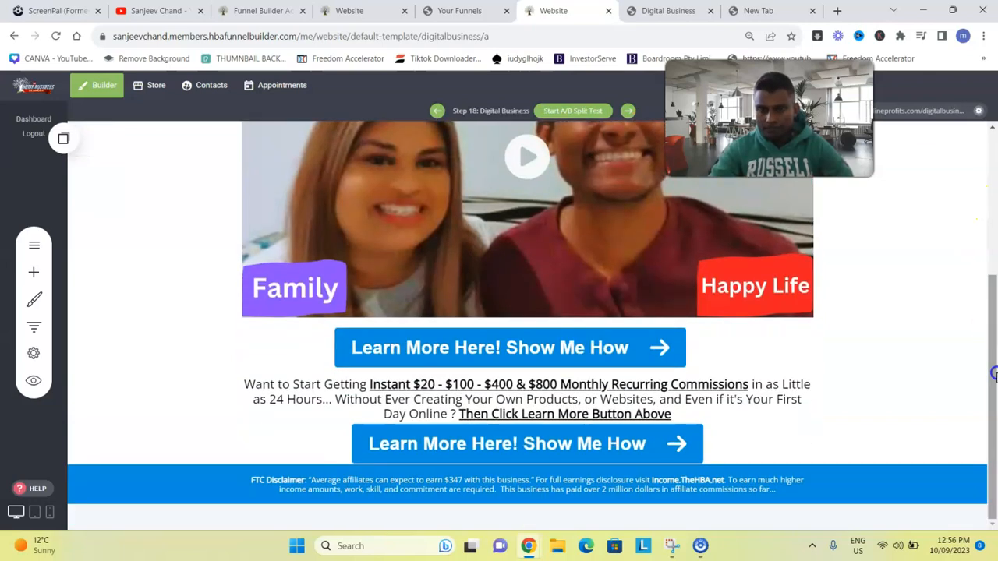
{"action": "left_click", "coordinate": [569, 346]}
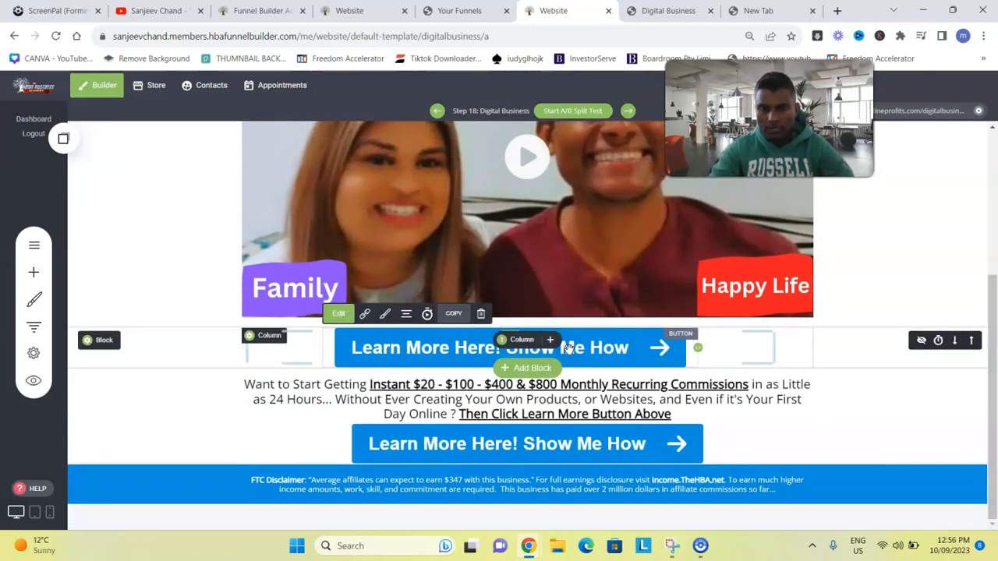
{"action": "left_click", "coordinate": [358, 315]}
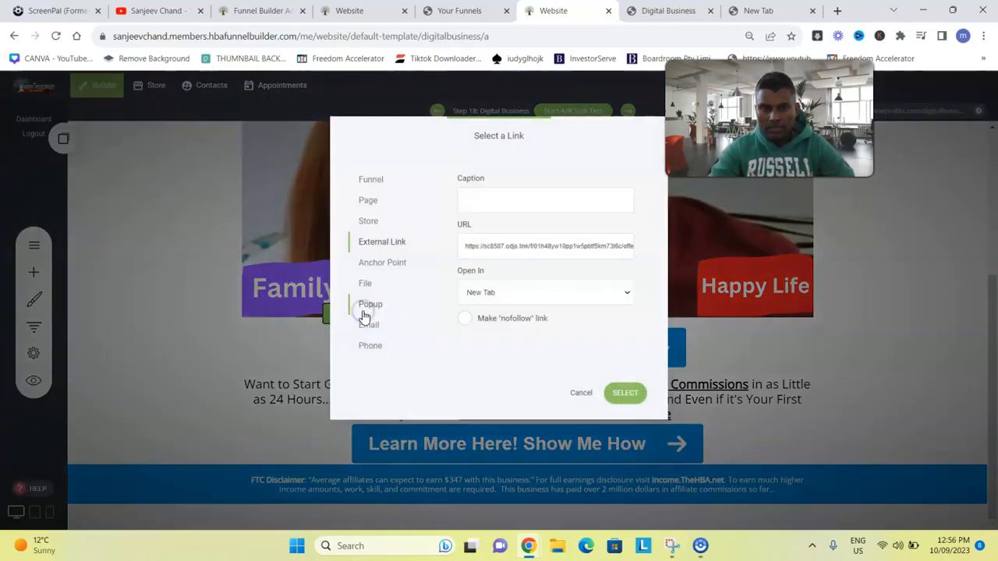
{"action": "triple_click", "coordinate": [570, 248]}
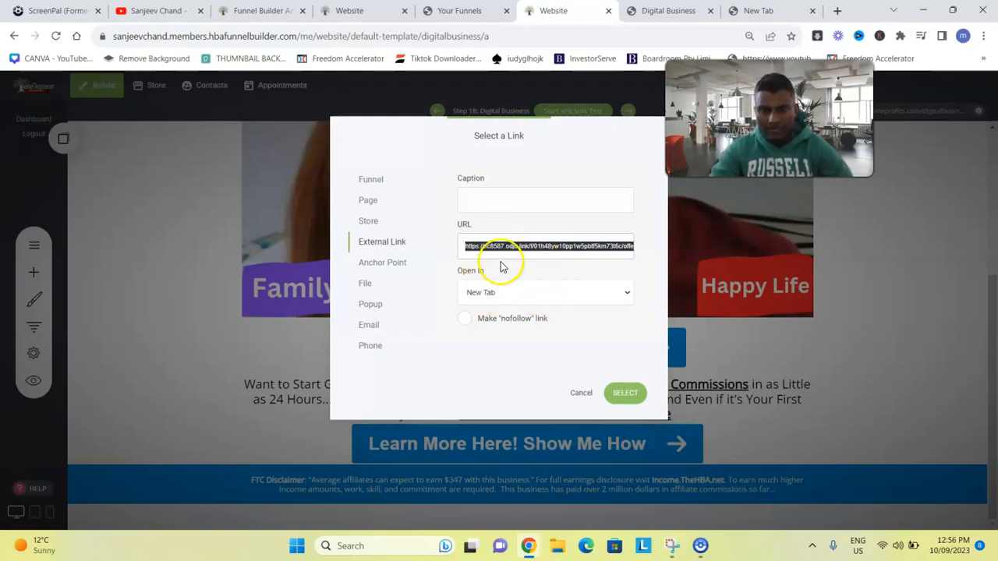
{"action": "left_click", "coordinate": [491, 293]}
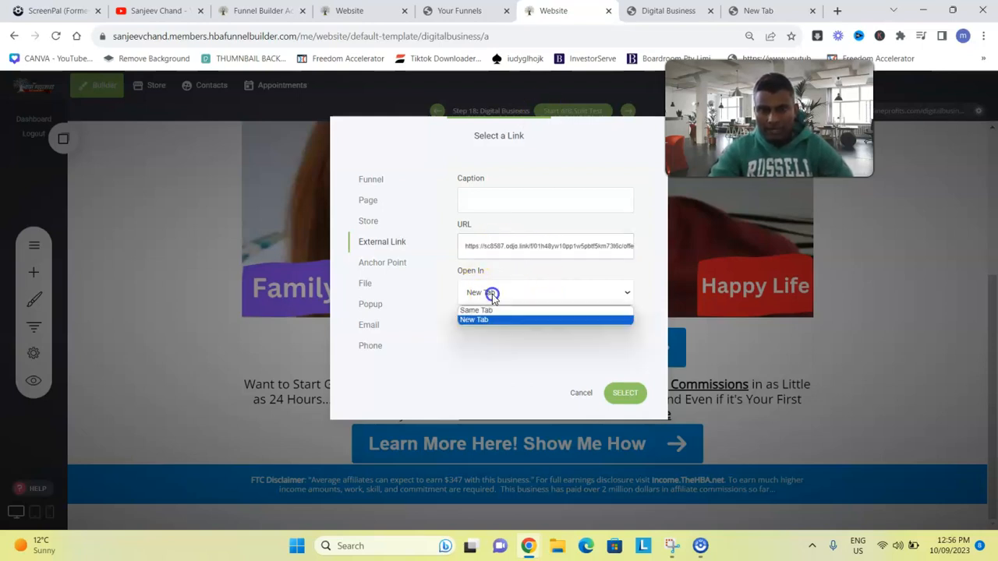
{"action": "left_click", "coordinate": [493, 368]}
{"action": "left_click", "coordinate": [623, 395]}
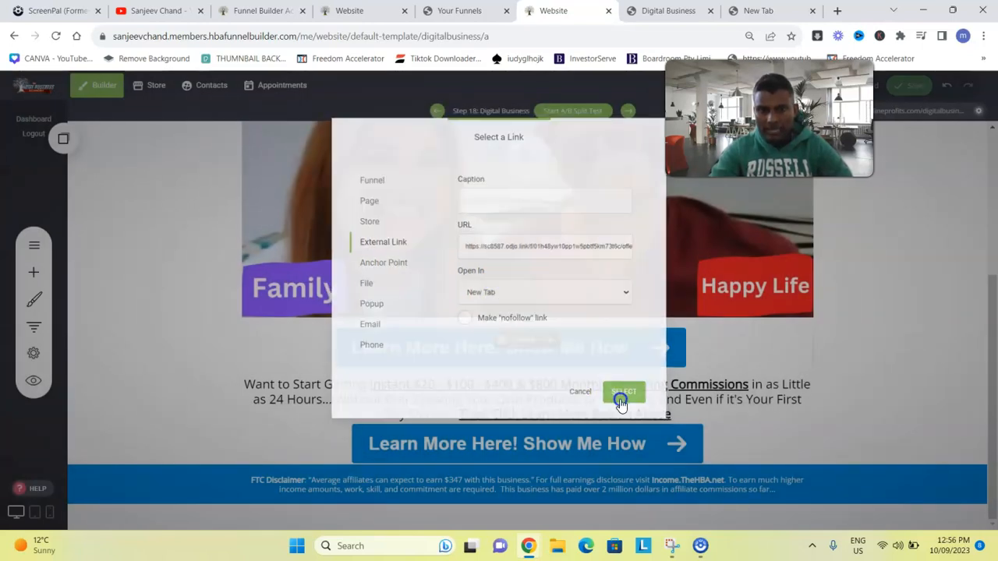
{"action": "left_click", "coordinate": [916, 89]}
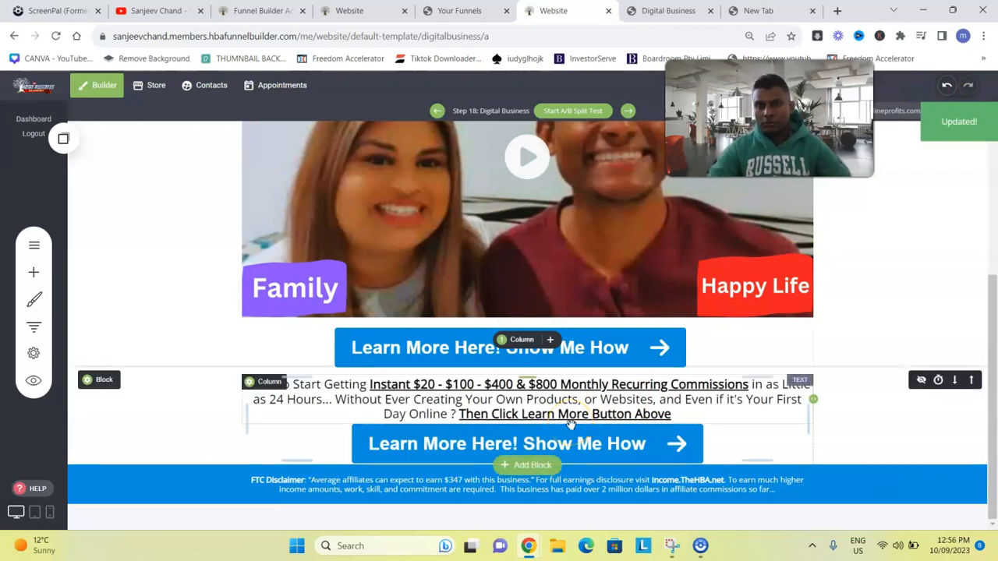
{"action": "left_click", "coordinate": [459, 11]}
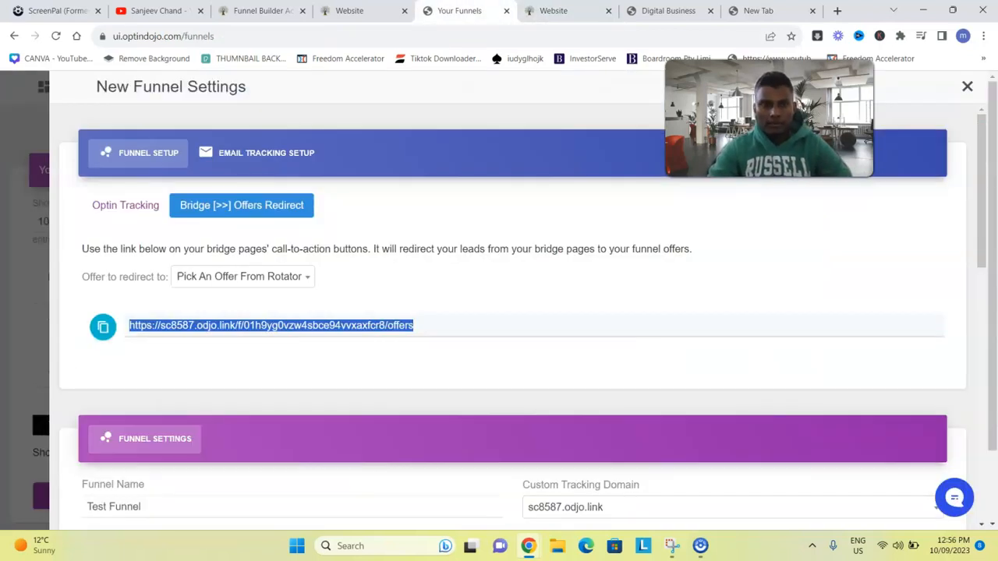
Choose AWeber as the autoresponder in Email Tracking Setup
{"action": "left_click", "coordinate": [263, 155]}
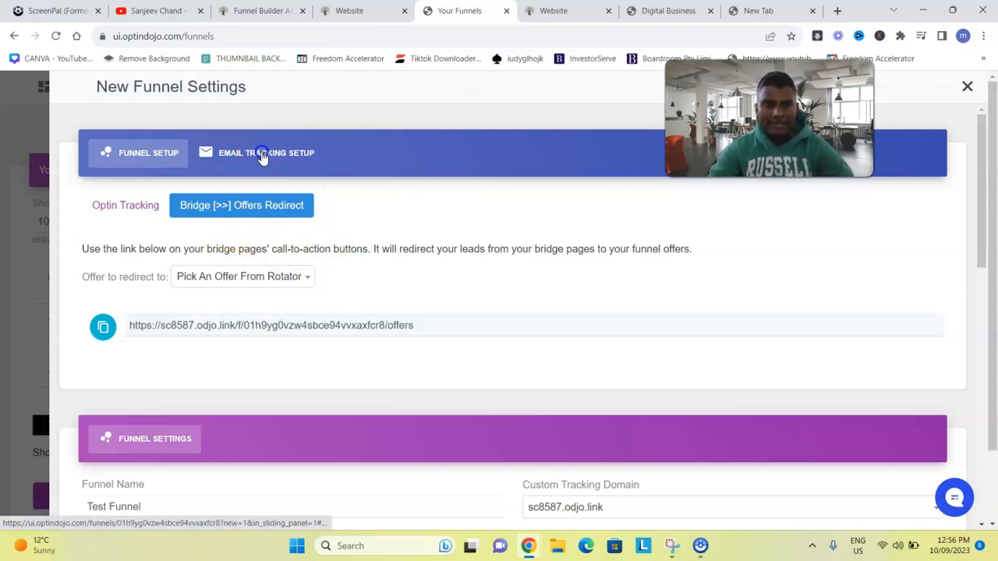
{"action": "left_click", "coordinate": [160, 204]}
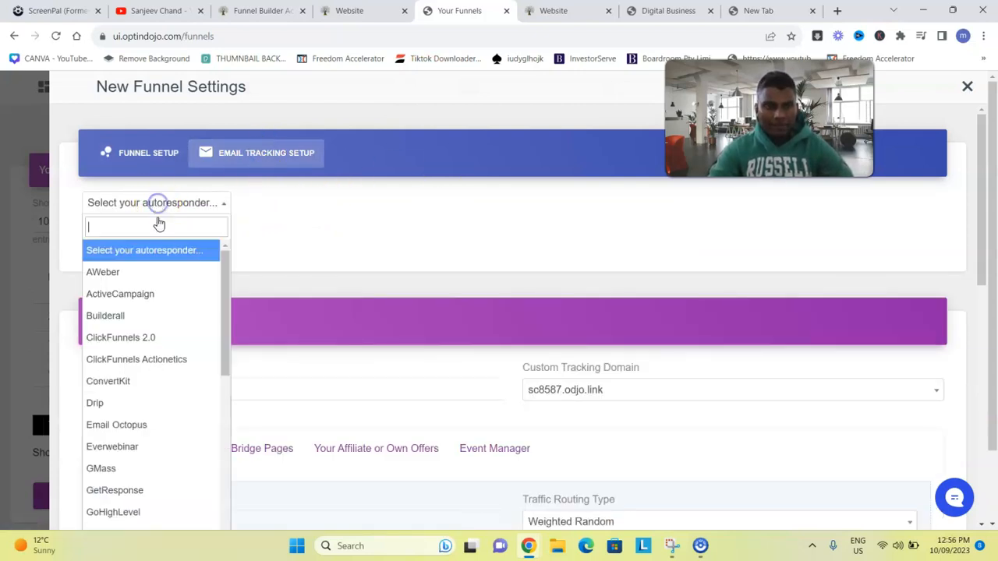
{"action": "left_click", "coordinate": [145, 271]}
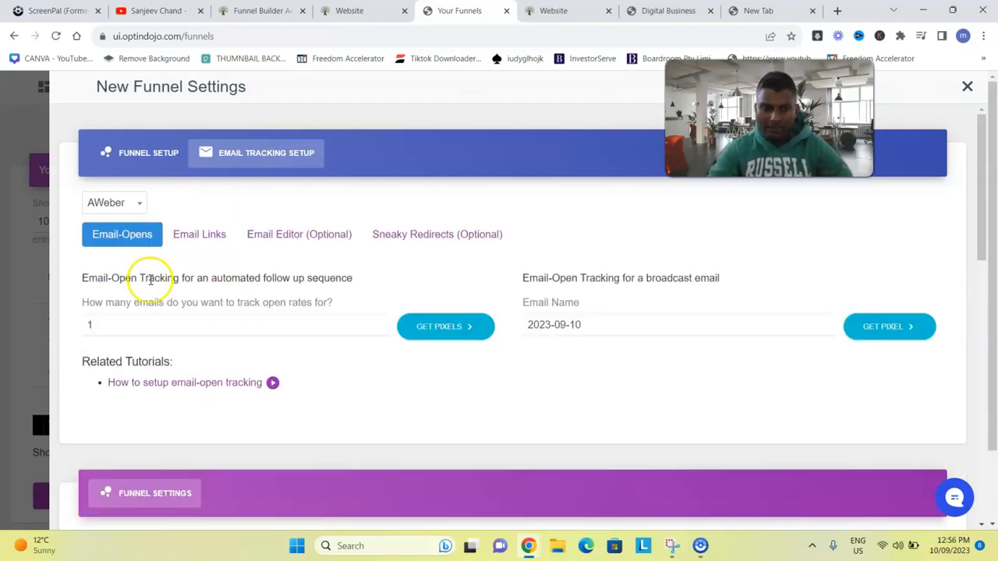
Generate the broadcast open-tracking pixel for email 2023-09-10 and copy its code
{"action": "left_click", "coordinate": [902, 329]}
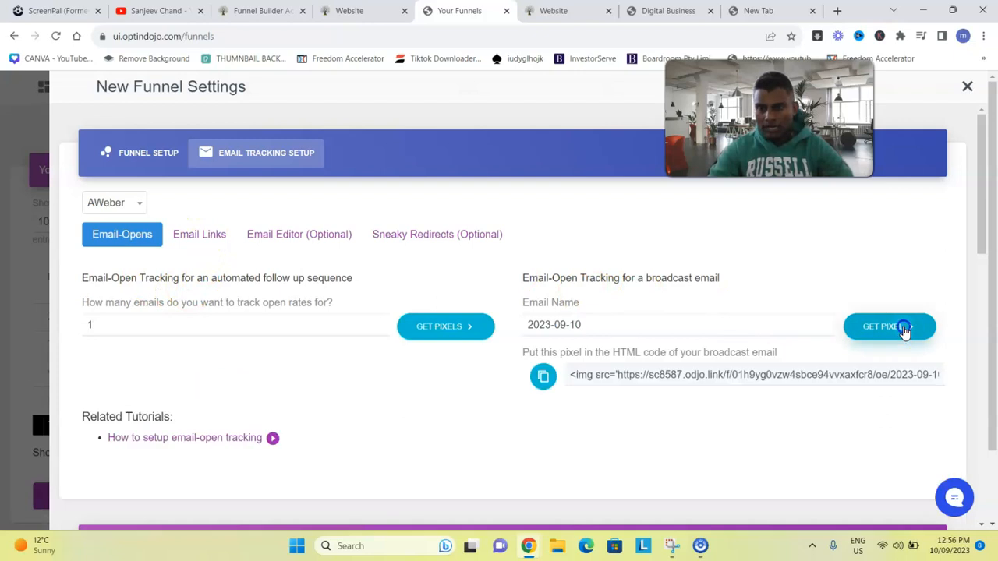
{"action": "left_click", "coordinate": [545, 375]}
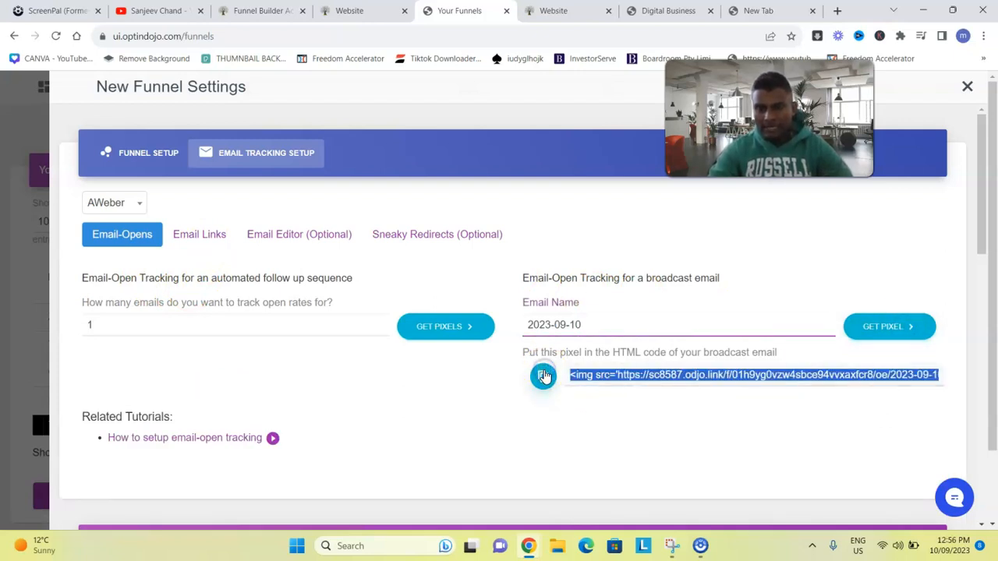
{"action": "left_click", "coordinate": [545, 376]}
{"action": "left_click", "coordinate": [544, 376]}
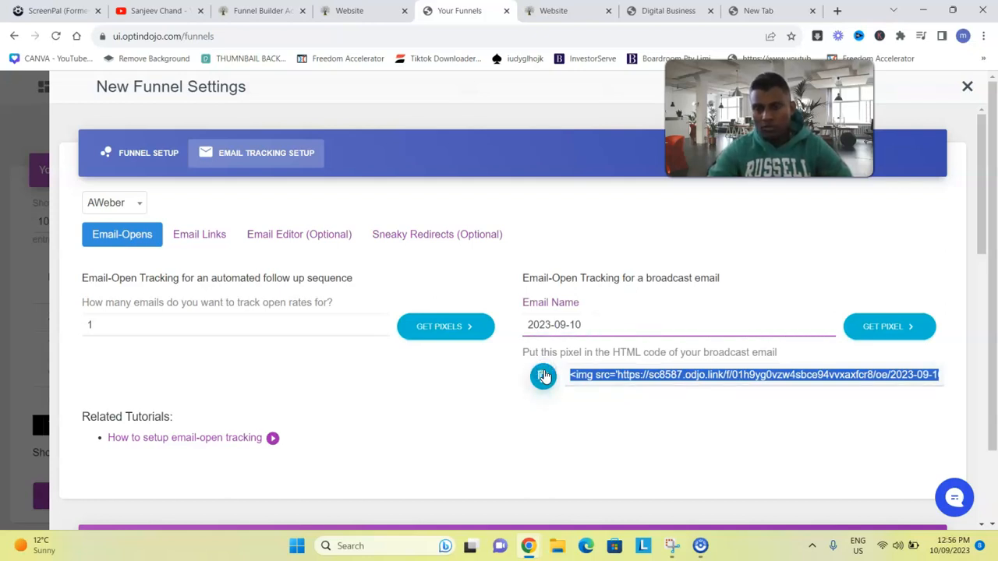
{"action": "left_click", "coordinate": [545, 377]}
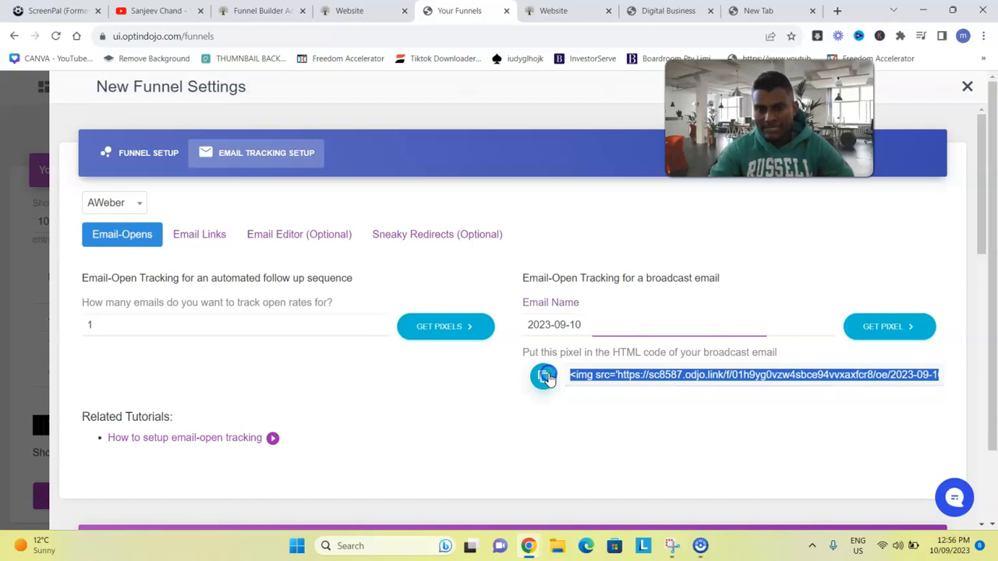
{"action": "left_click", "coordinate": [546, 377]}
{"action": "left_click", "coordinate": [546, 377]}
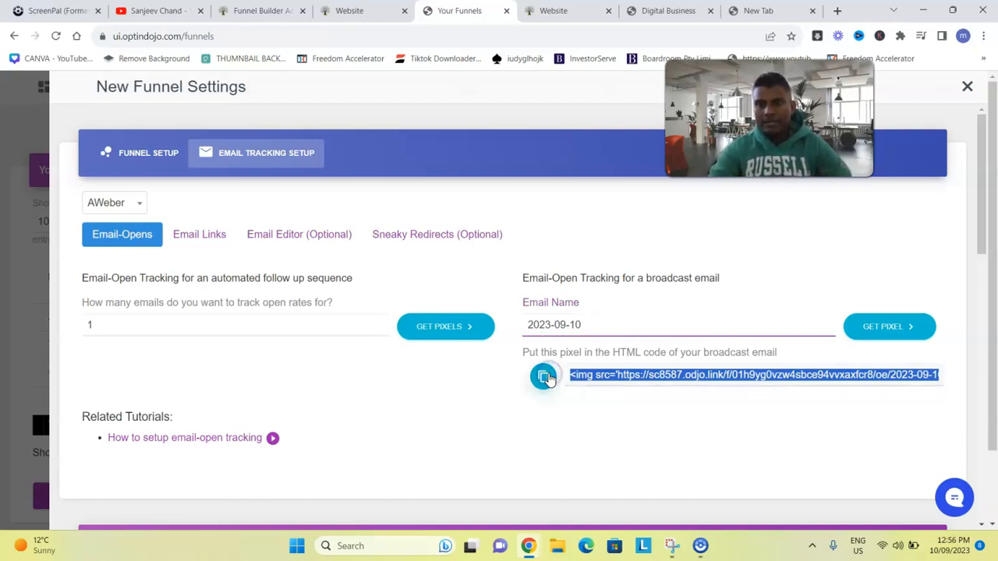
Go to aweber.com and open the first Hba Welcome Email Series message for editing
{"action": "left_click", "coordinate": [837, 11]}
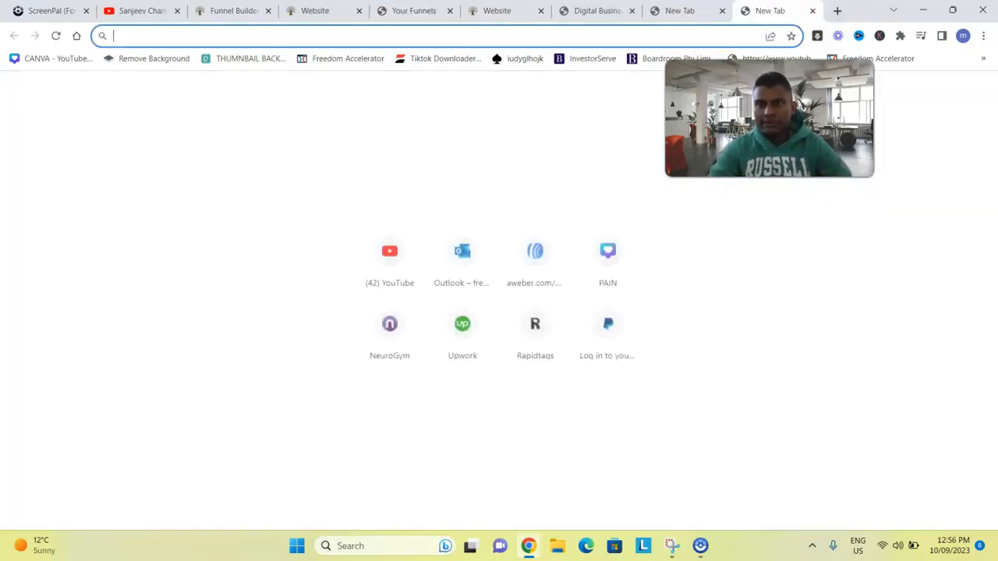
{"action": "type", "text": "aw"}
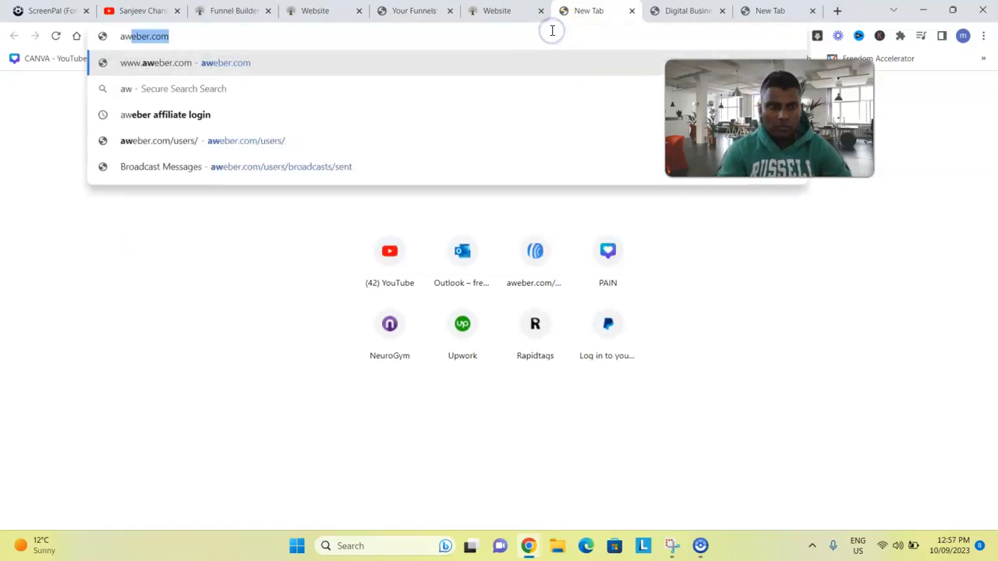
{"action": "key", "text": "Return"}
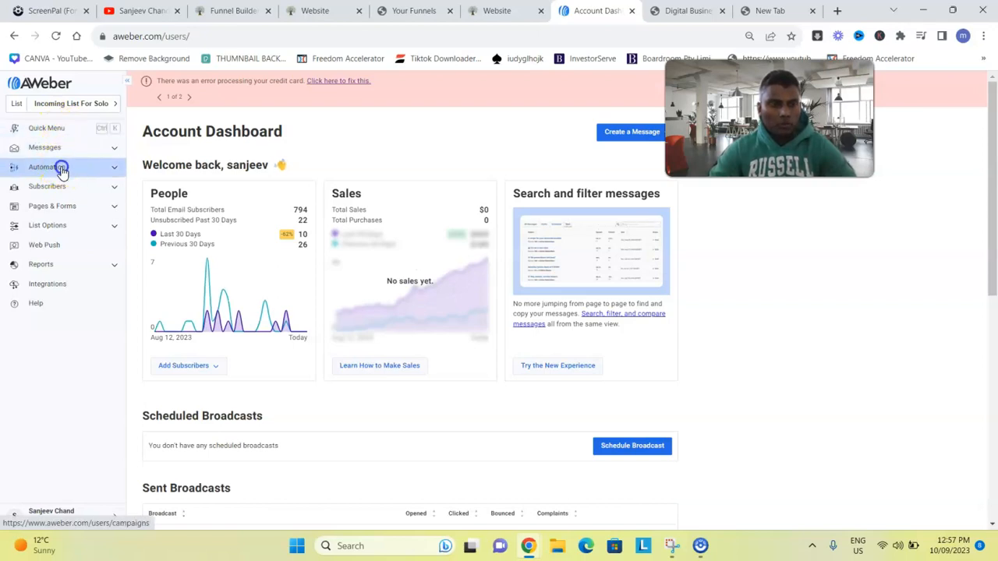
{"action": "left_click", "coordinate": [62, 169]}
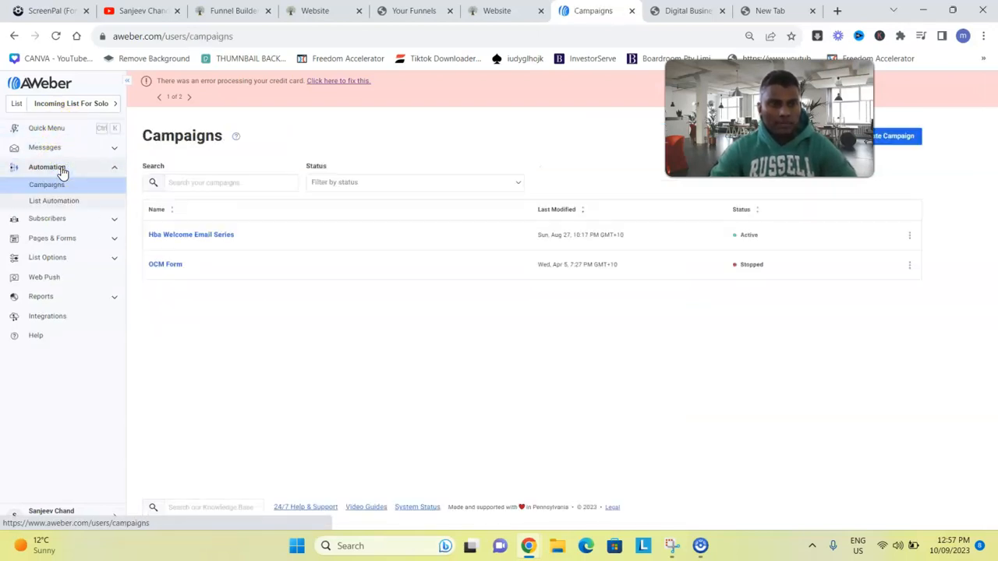
{"action": "left_click", "coordinate": [192, 237]}
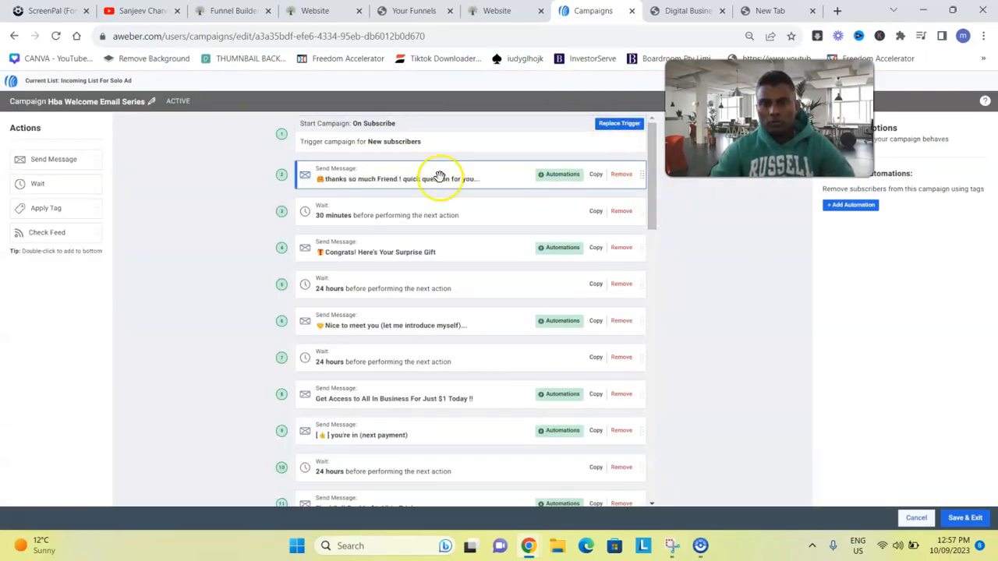
{"action": "left_click", "coordinate": [363, 181]}
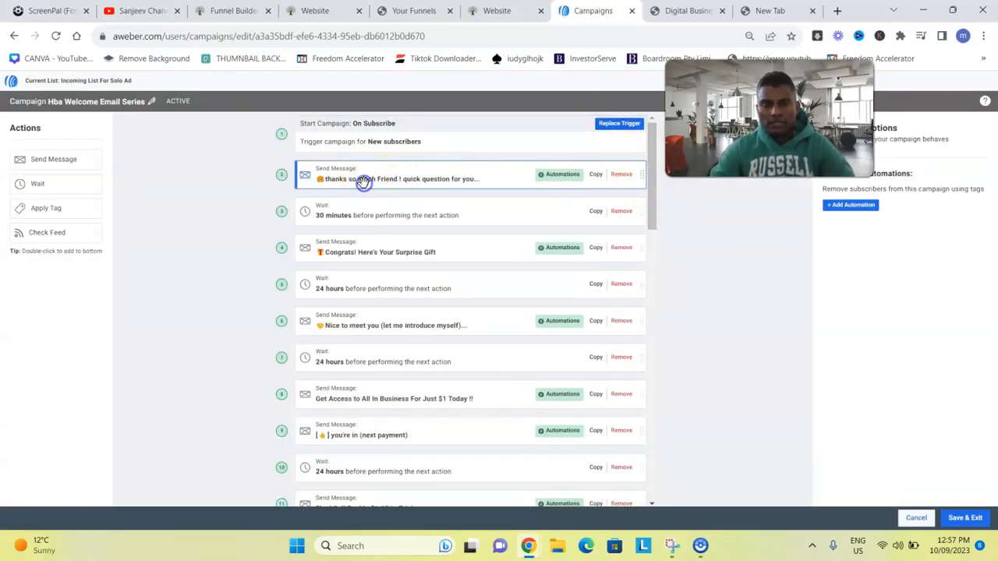
{"action": "left_click", "coordinate": [888, 218]}
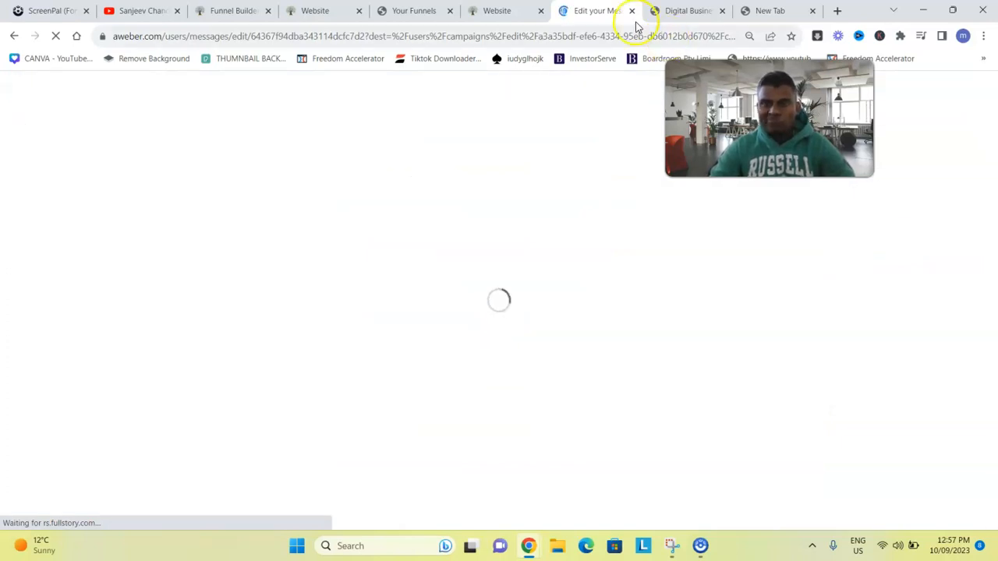
{"action": "left_click", "coordinate": [499, 10]}
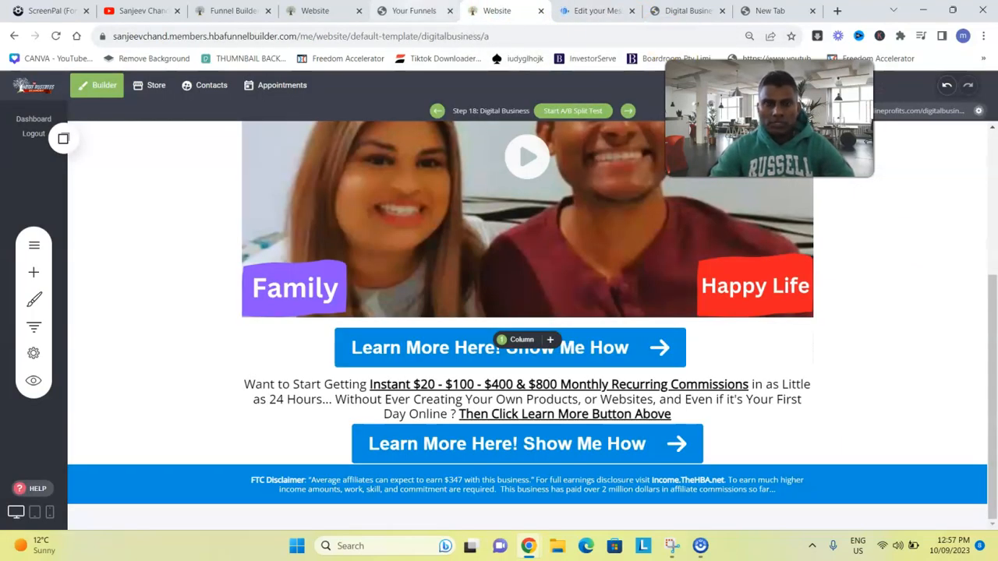
Set the follow-up email count to 10 and generate their open-tracking pixels
{"action": "left_click", "coordinate": [409, 11]}
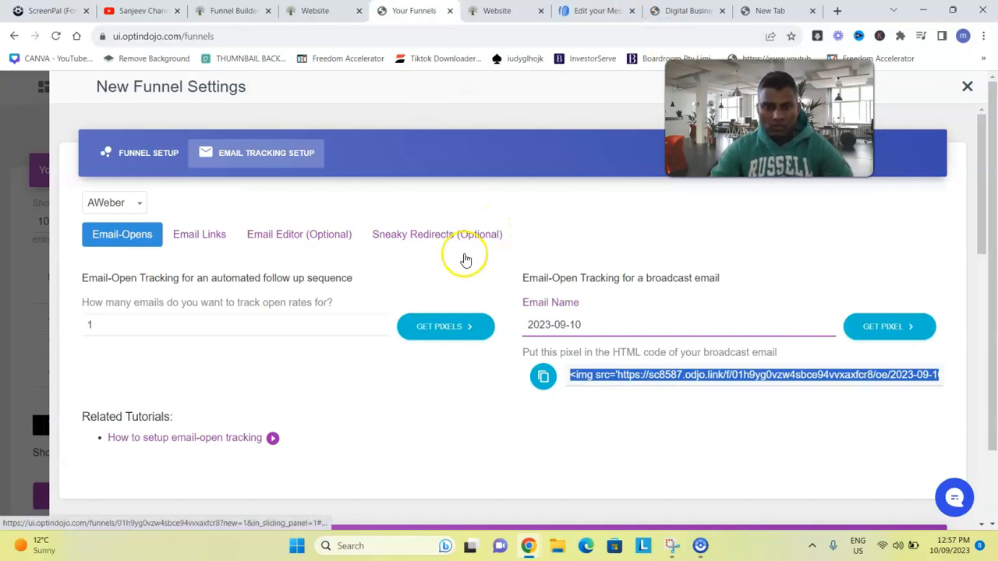
{"action": "left_click", "coordinate": [160, 319]}
{"action": "left_click", "coordinate": [397, 381]}
{"action": "left_click", "coordinate": [181, 319]}
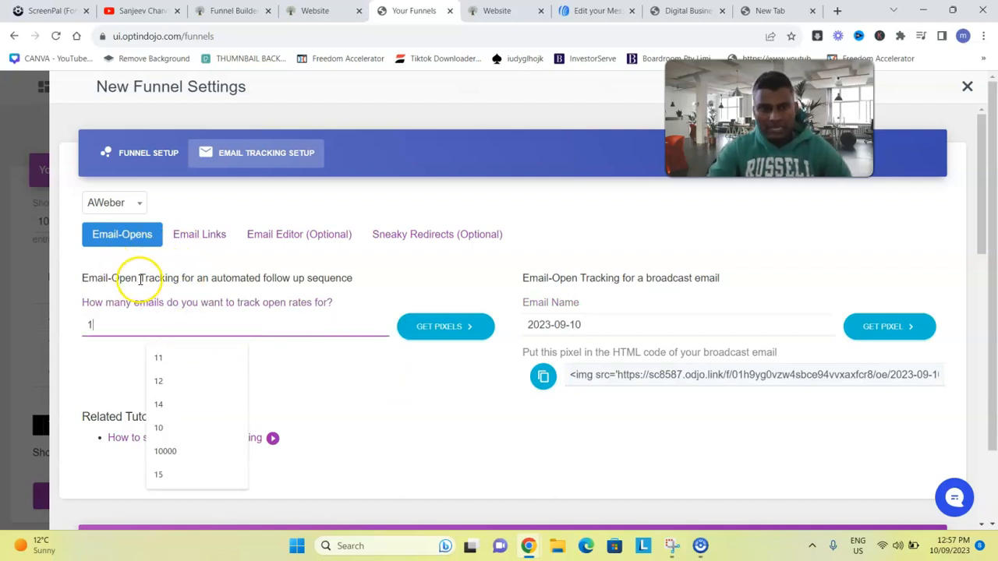
{"action": "triple_click", "coordinate": [253, 275]}
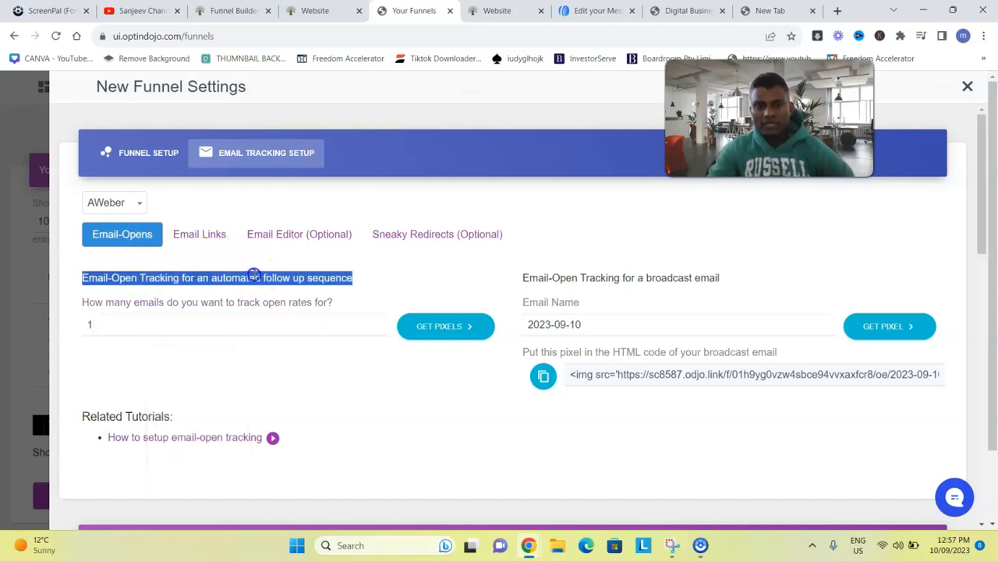
{"action": "triple_click", "coordinate": [677, 279]}
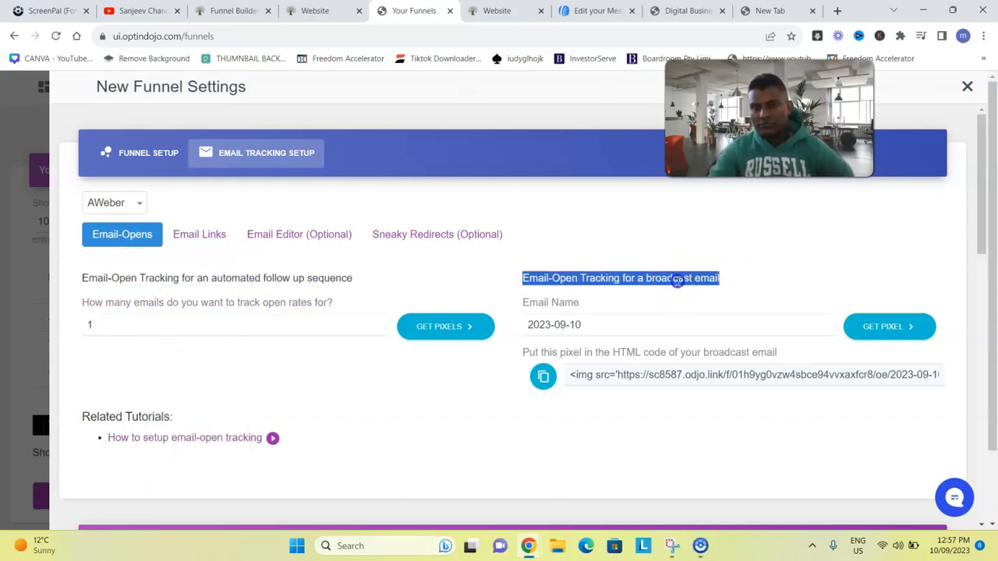
{"action": "triple_click", "coordinate": [281, 276]}
{"action": "left_click", "coordinate": [168, 324]}
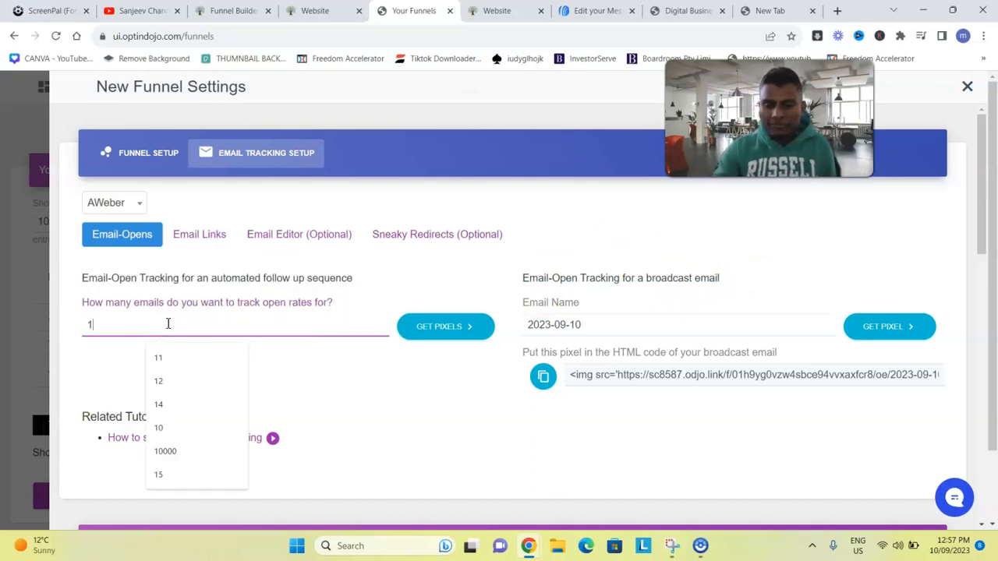
{"action": "key", "text": "BackSpace"}
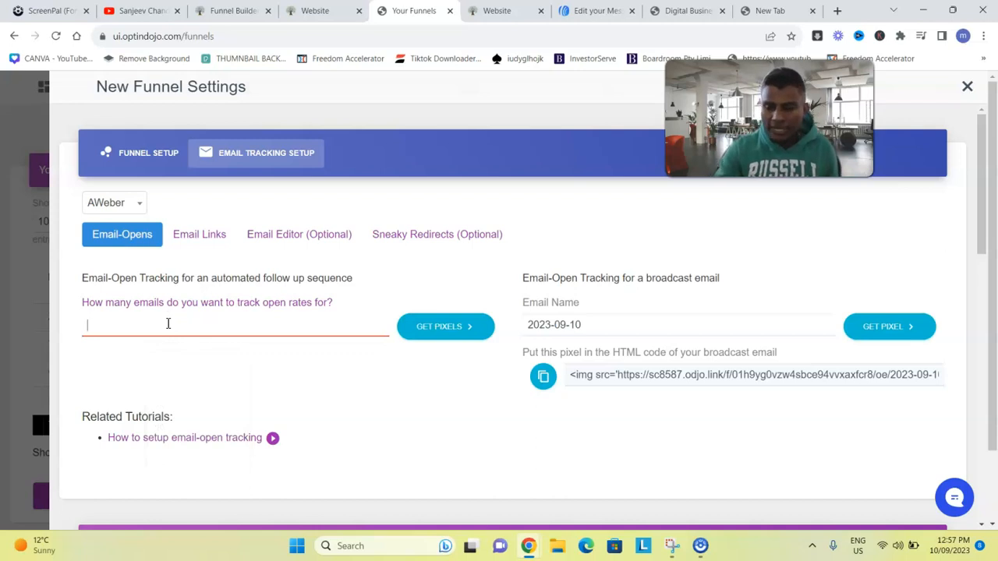
{"action": "type", "text": "10"}
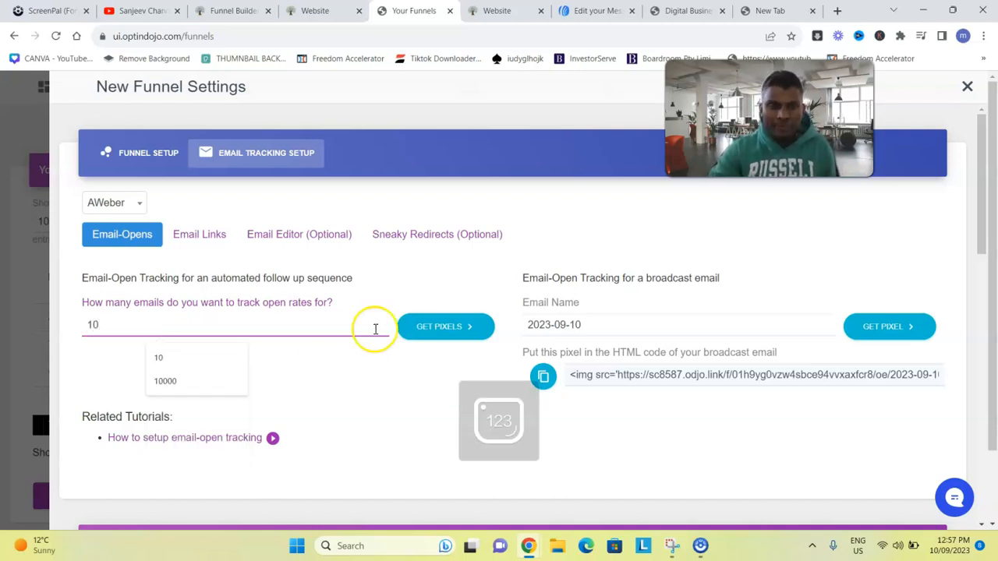
{"action": "left_click", "coordinate": [443, 328]}
Copy email 1's pixel code and return to the AWeber editor
{"action": "left_click", "coordinate": [104, 385]}
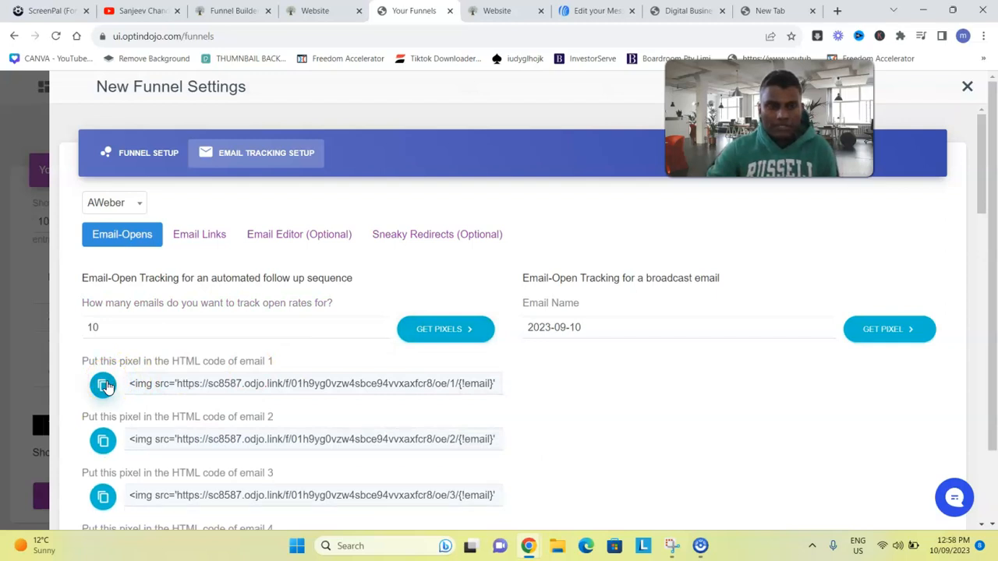
{"action": "left_click", "coordinate": [106, 387]}
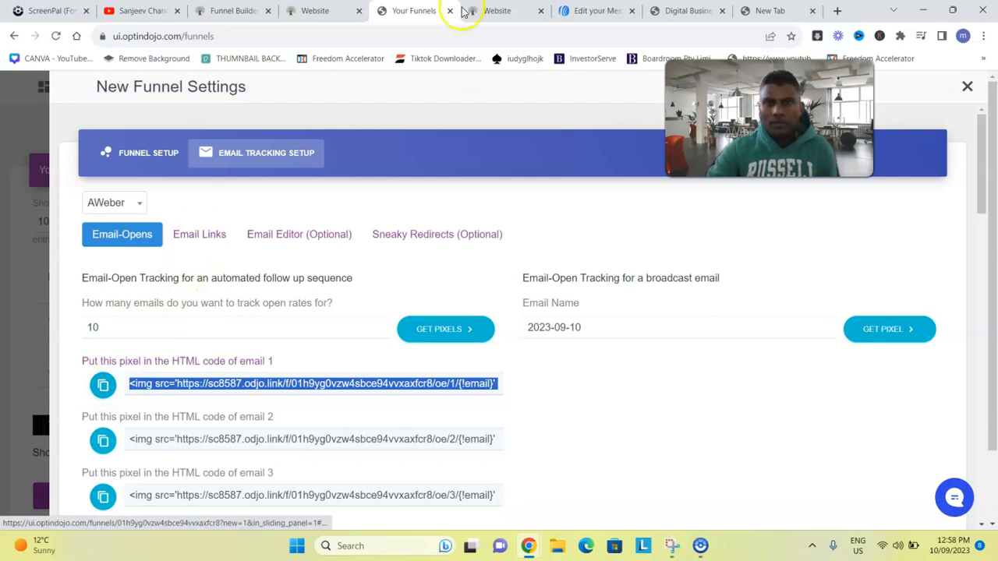
{"action": "left_click", "coordinate": [587, 11]}
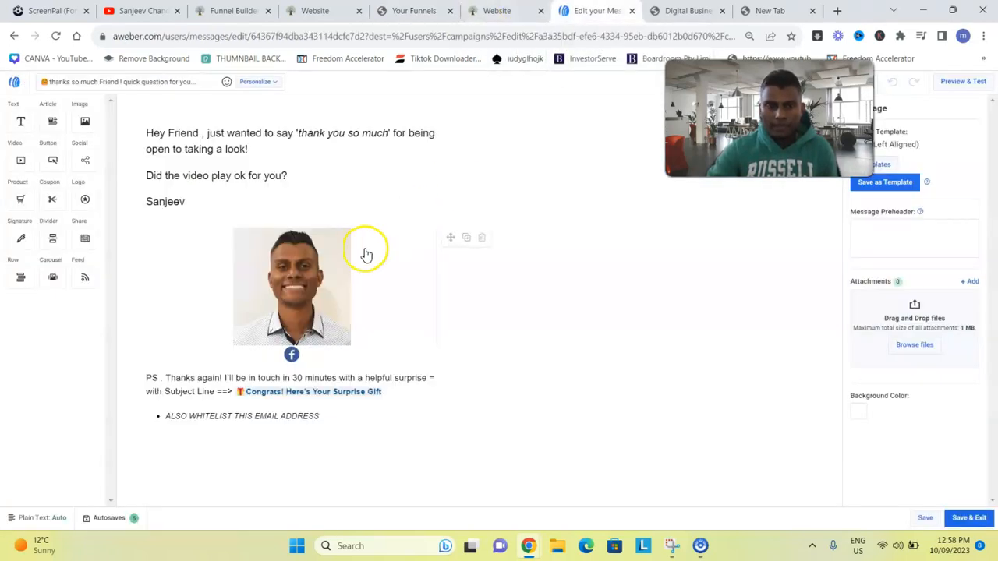
Check the first welcome email's HTML source ends with the odjo.link pixel image
{"action": "left_click", "coordinate": [145, 133]}
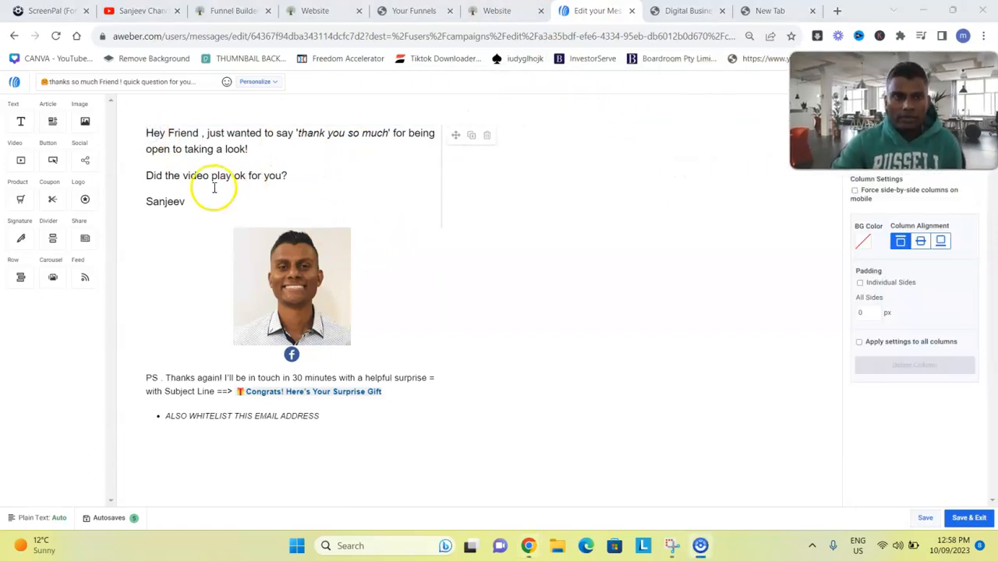
{"action": "left_click", "coordinate": [149, 134]}
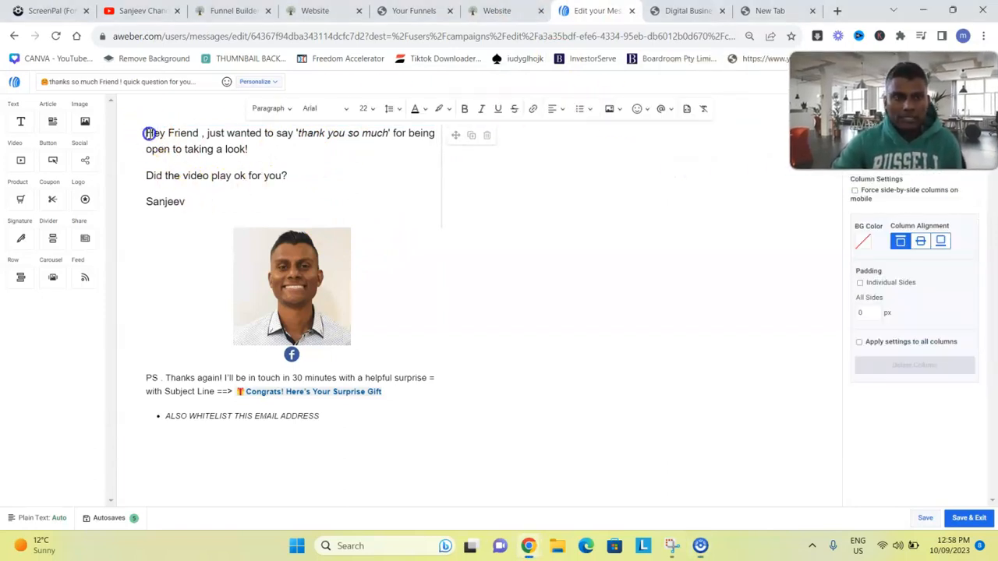
{"action": "left_click", "coordinate": [687, 111]}
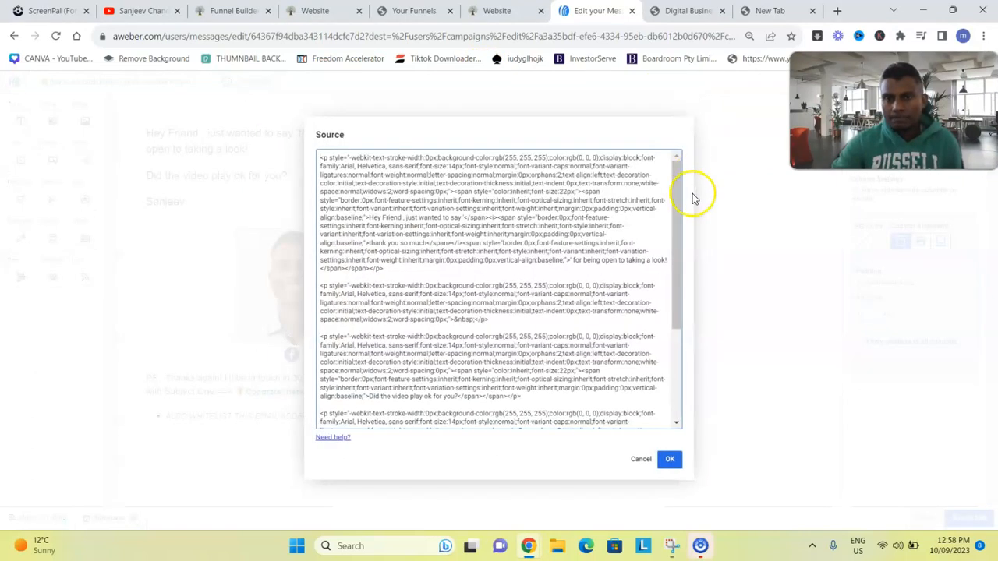
{"action": "left_click_drag", "start_coordinate": [680, 203], "coordinate": [691, 390]}
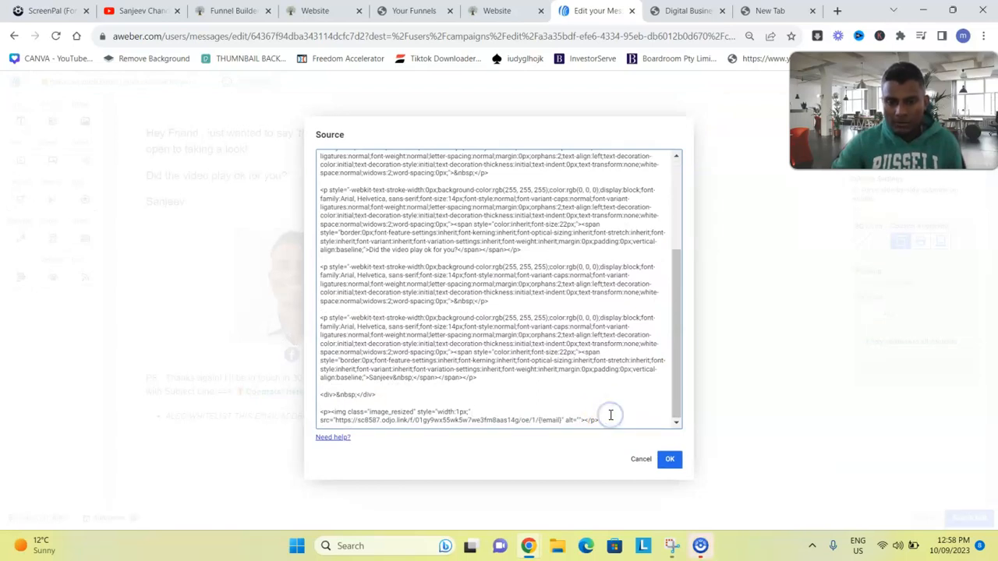
{"action": "left_click", "coordinate": [670, 460]}
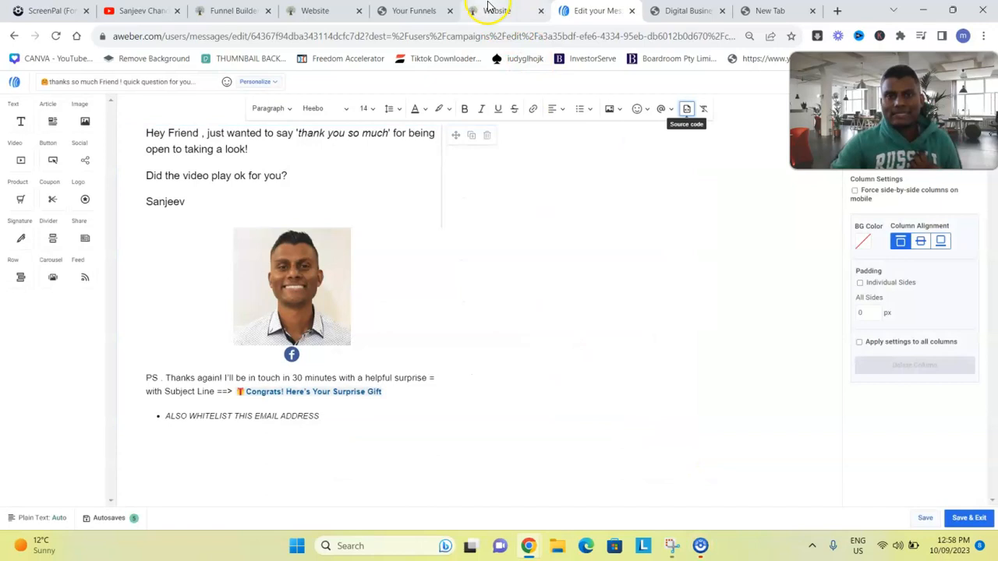
{"action": "left_click", "coordinate": [413, 10]}
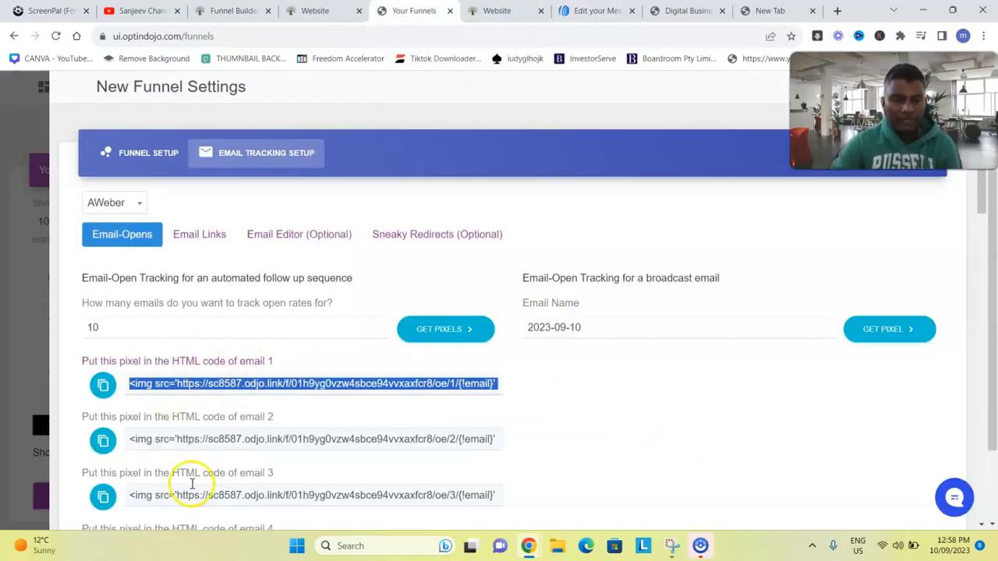
Copy the Email Links redirect URL set to pick an offer from the rotator
{"action": "left_click", "coordinate": [202, 236]}
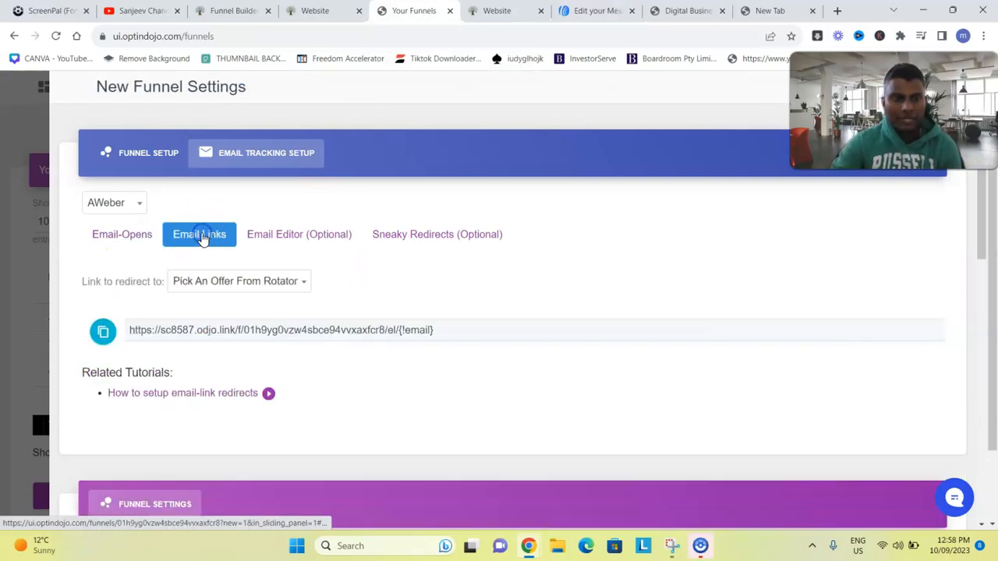
{"action": "left_click", "coordinate": [104, 333]}
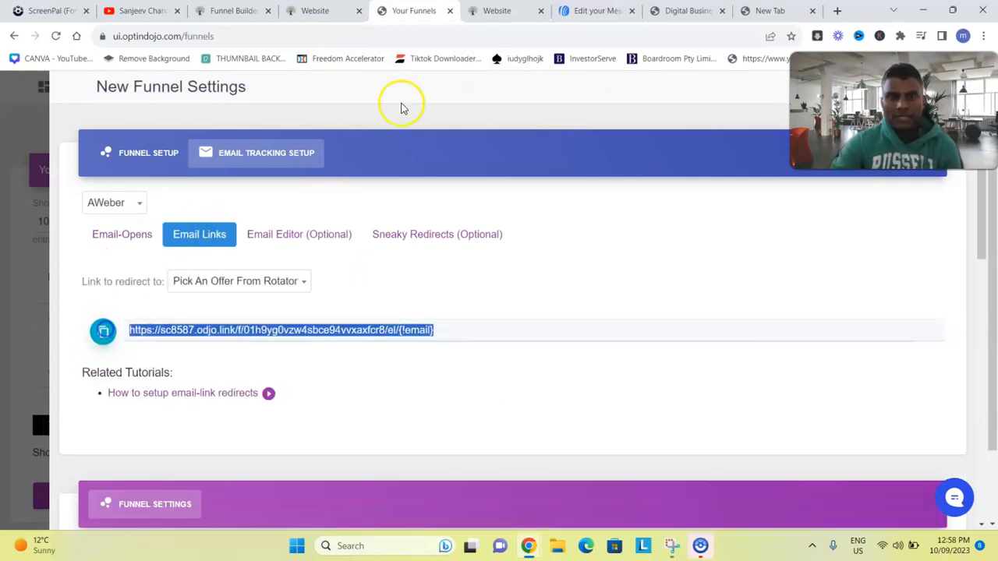
{"action": "left_click", "coordinate": [501, 10]}
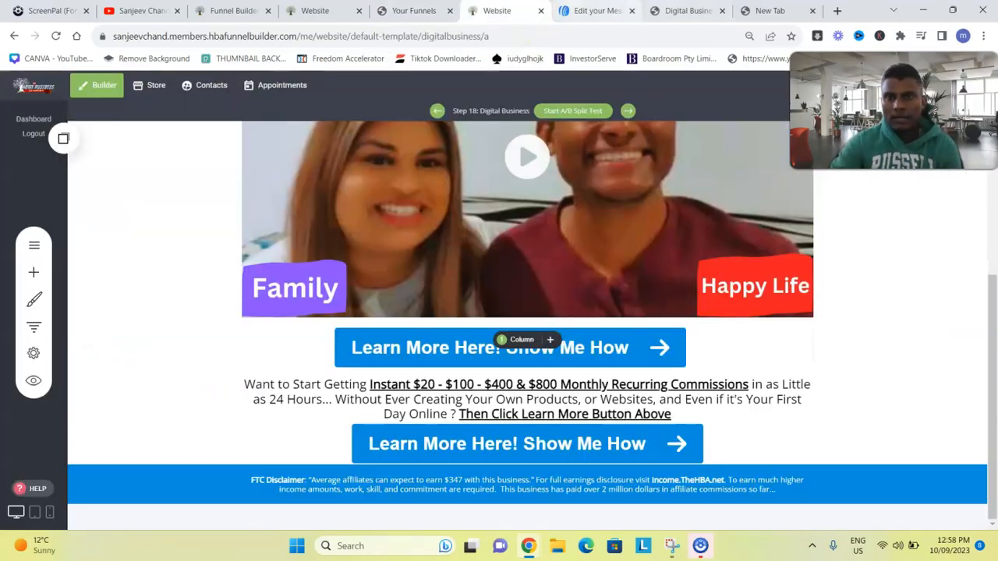
{"action": "left_click", "coordinate": [592, 11]}
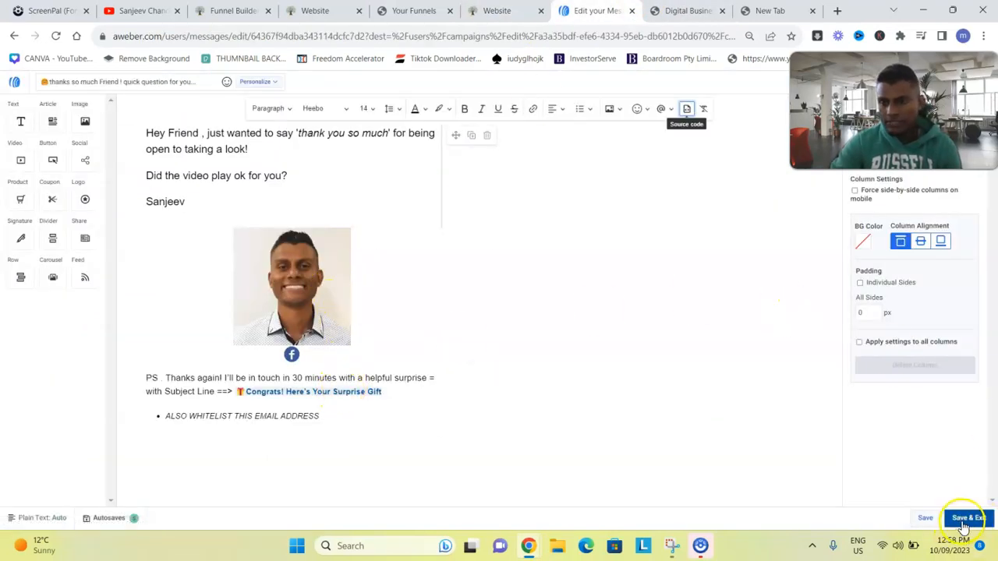
Save & Exit the welcome email, then open message 8, 'Get Access to All In Business For Just $1 Today !!'
{"action": "left_click", "coordinate": [967, 518]}
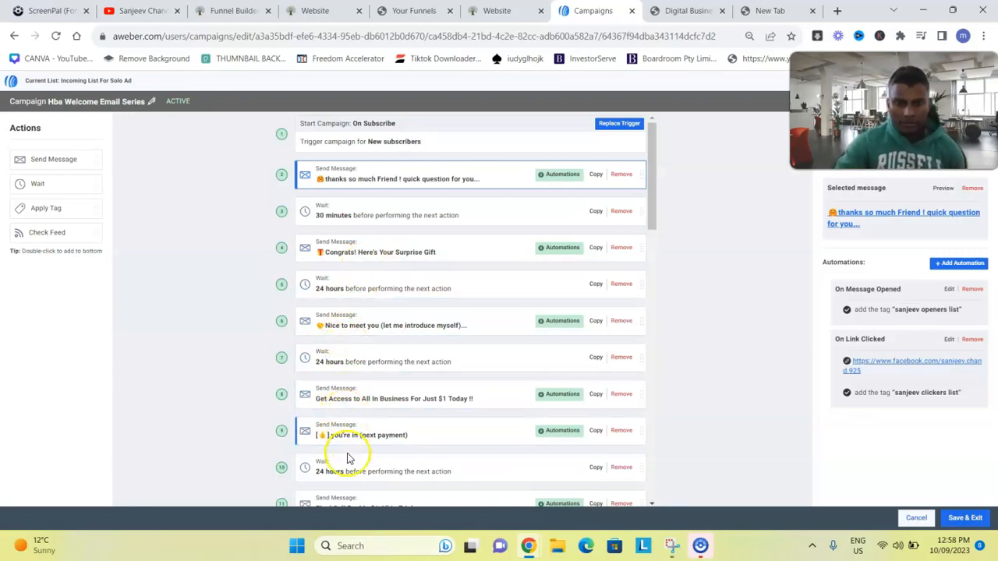
{"action": "left_click", "coordinate": [354, 403]}
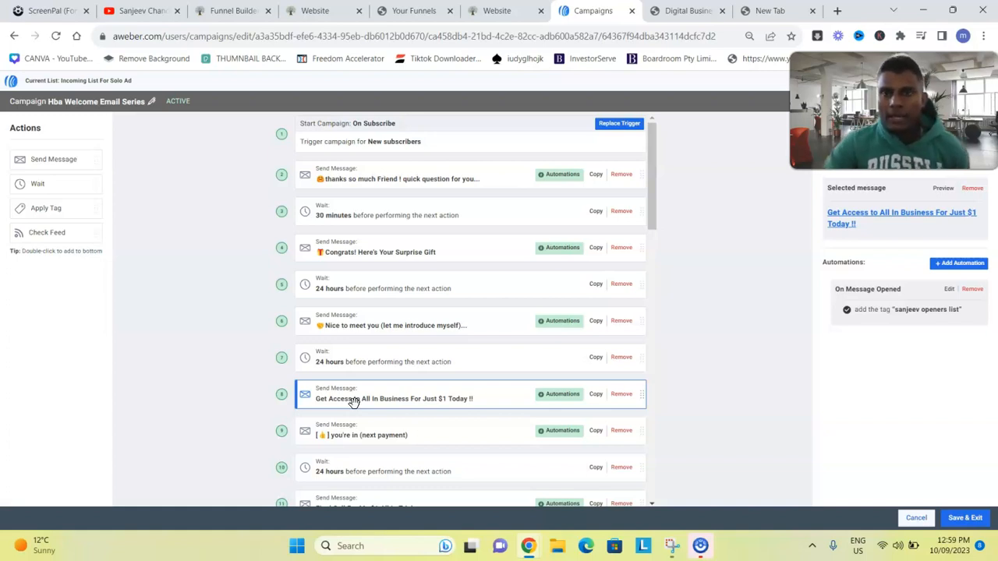
{"action": "left_click", "coordinate": [887, 217]}
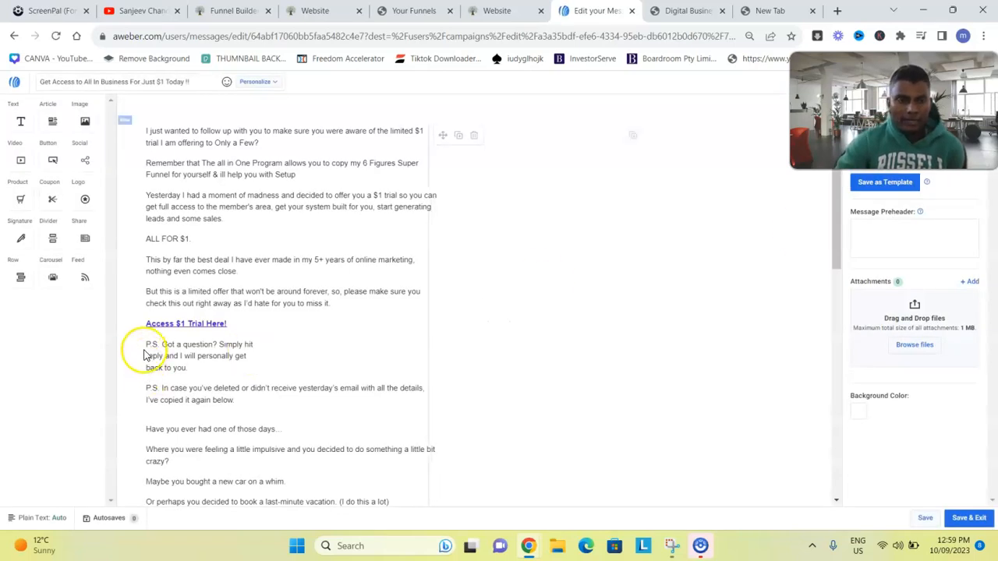
Link the 'Access $1 Trial Here!' text to the odjo.link tracking URL and save the email
{"action": "left_click", "coordinate": [230, 322]}
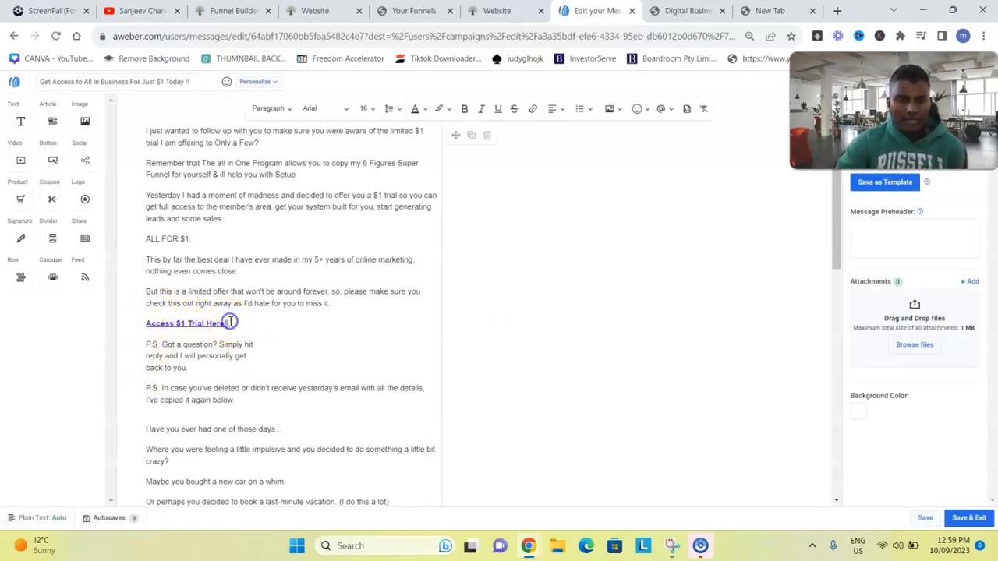
{"action": "triple_click", "coordinate": [230, 322]}
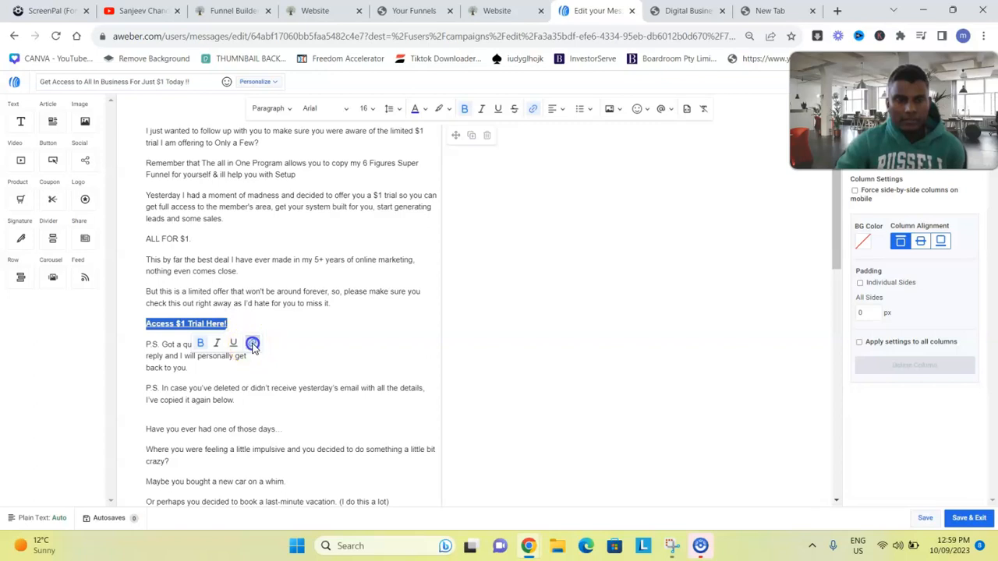
{"action": "left_click", "coordinate": [252, 344]}
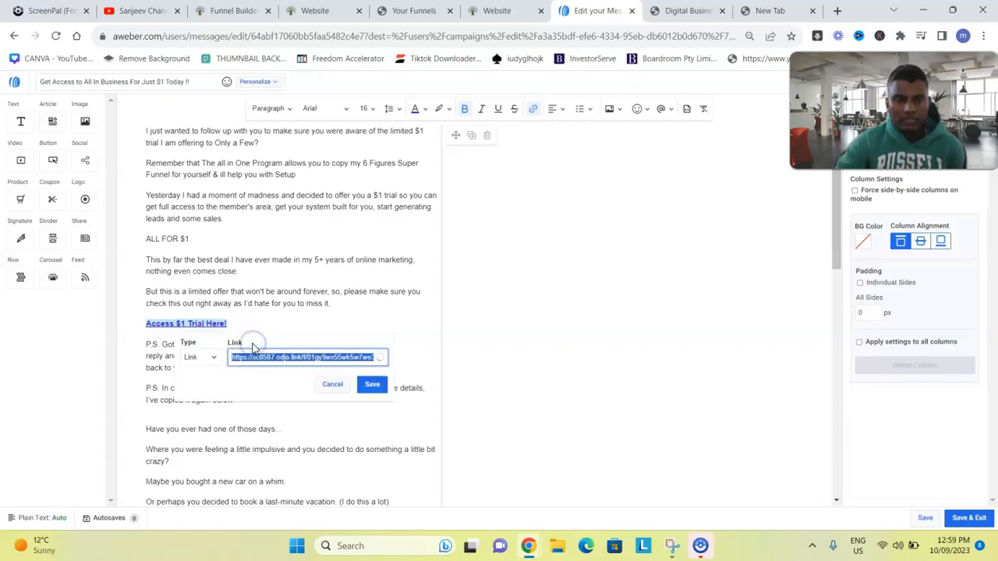
{"action": "left_click", "coordinate": [380, 357]}
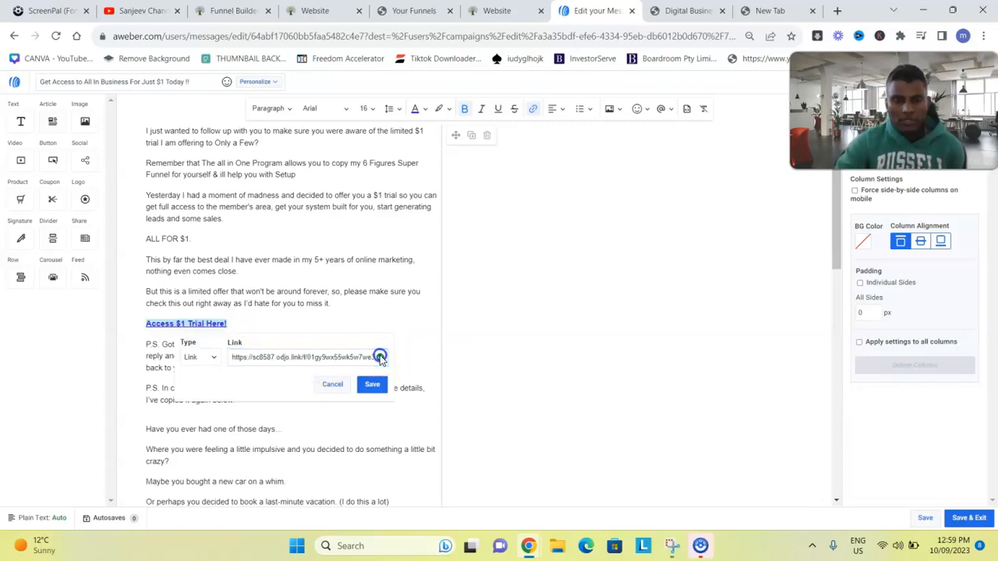
{"action": "left_click", "coordinate": [372, 384]}
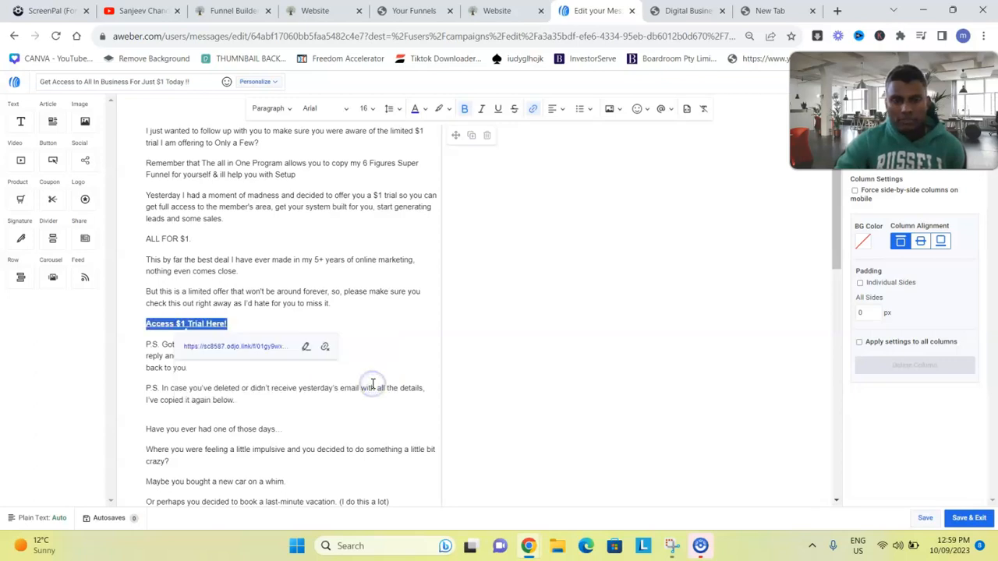
{"action": "left_click", "coordinate": [971, 518]}
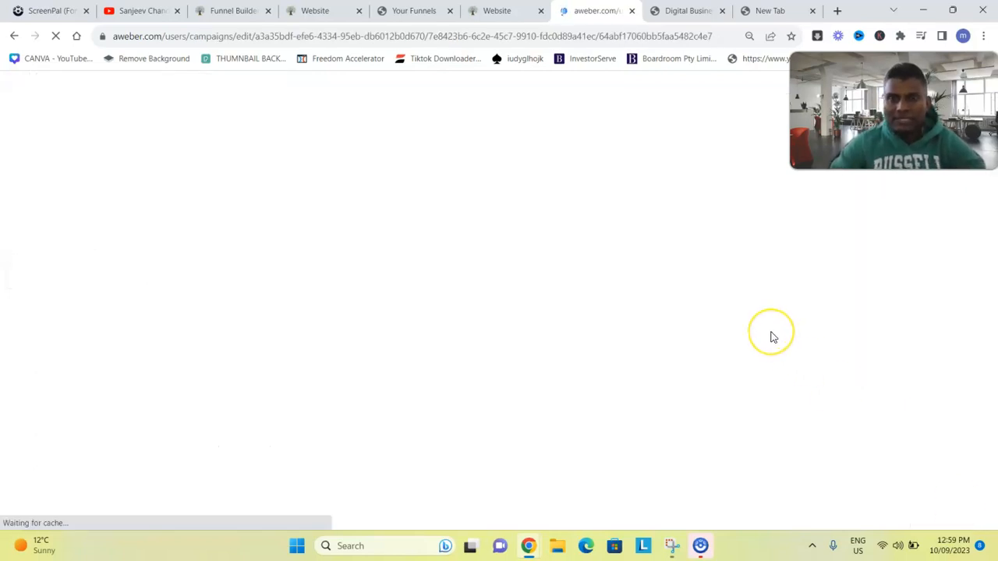
Open the live HBA opt-in page and submit its form with a test name and email
{"action": "left_click", "coordinate": [499, 11]}
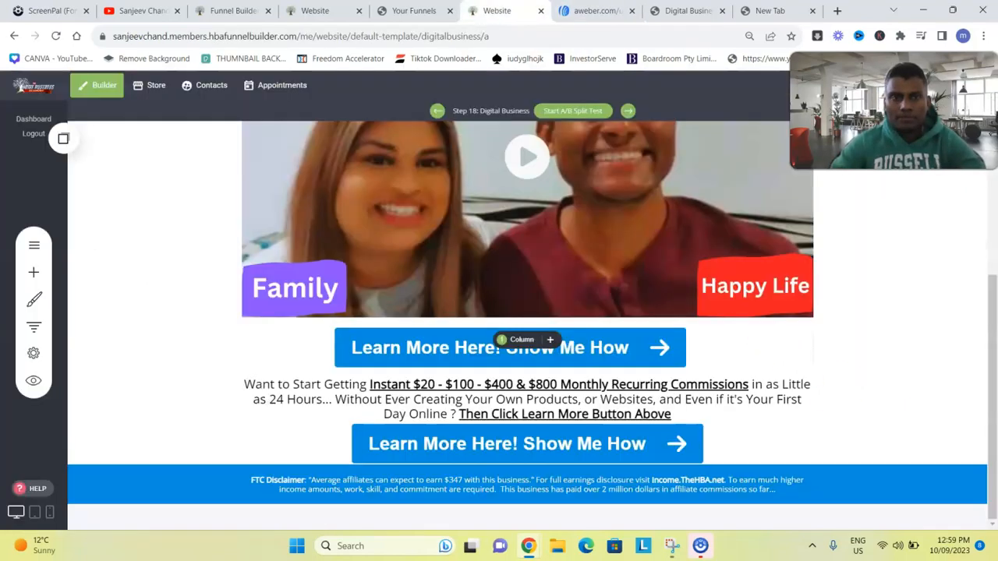
{"action": "left_click", "coordinate": [414, 11]}
{"action": "left_click", "coordinate": [315, 11]}
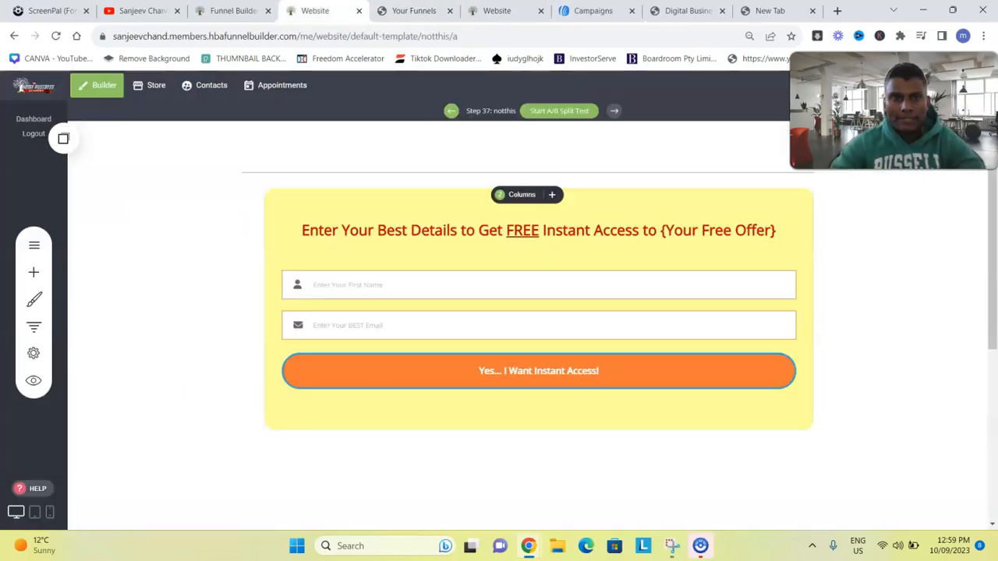
{"action": "left_click_drag", "start_coordinate": [889, 117], "coordinate": [386, 109]}
{"action": "left_click", "coordinate": [917, 111]}
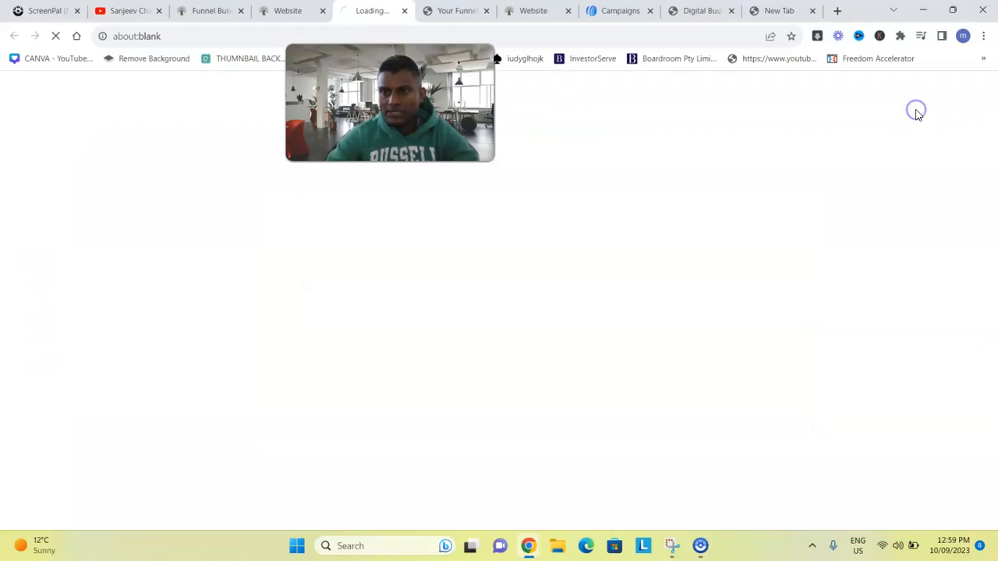
{"action": "left_click", "coordinate": [318, 232]}
{"action": "type", "text": "sanjeev"}
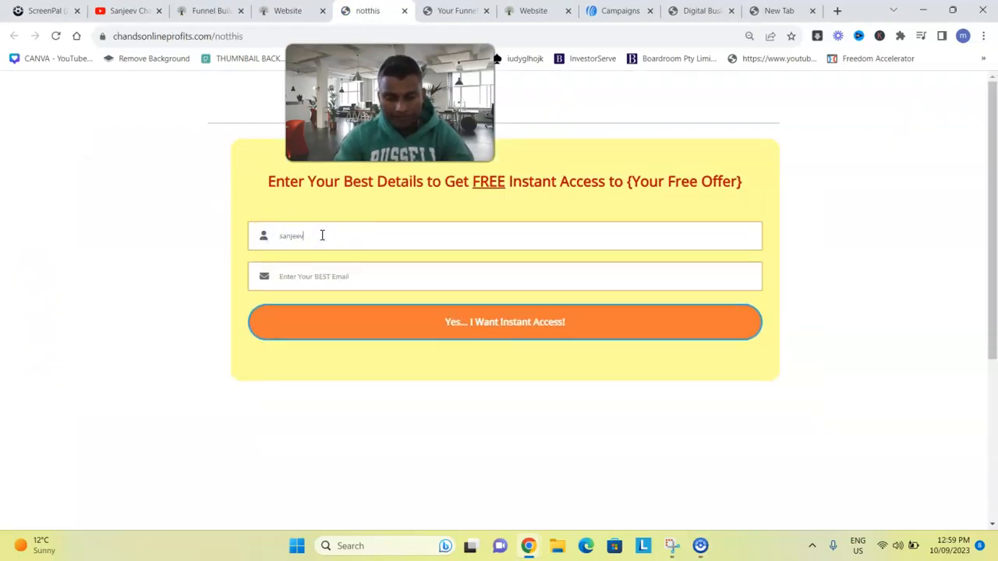
{"action": "left_click", "coordinate": [322, 267]}
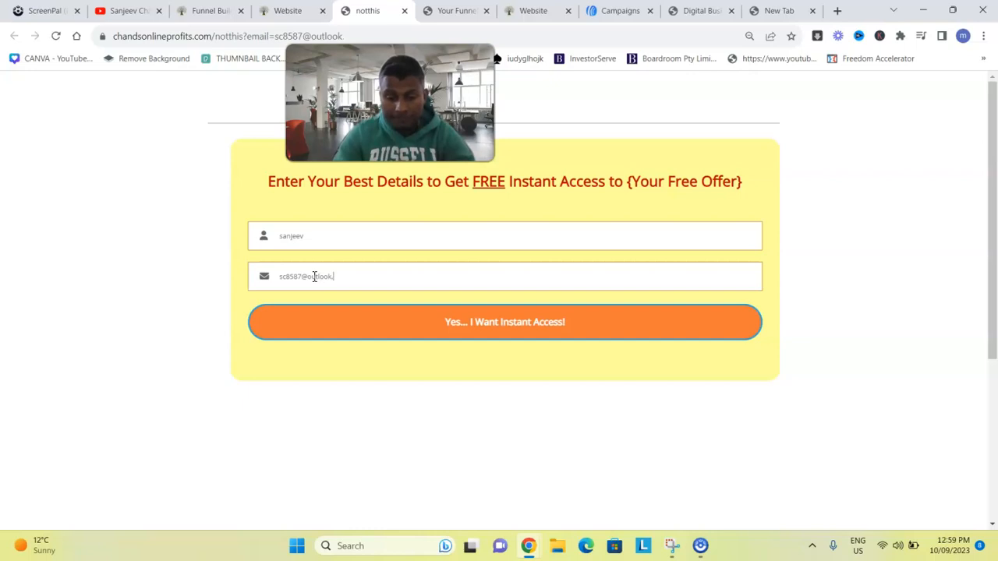
{"action": "left_click", "coordinate": [352, 329]}
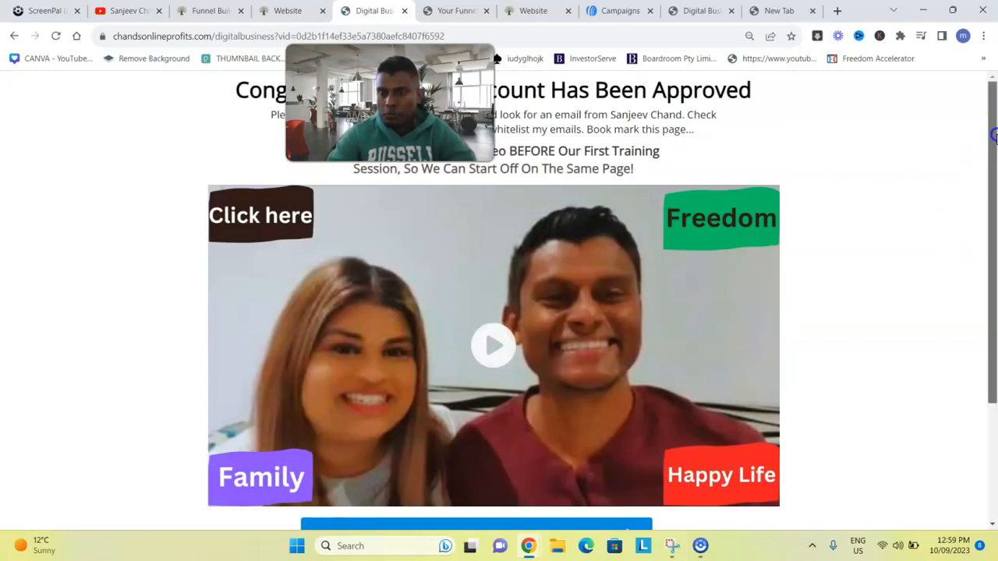
Close the WAIT popup and follow Learn More Here! to the All in One sales page
{"action": "left_click_drag", "start_coordinate": [994, 185], "coordinate": [995, 302]}
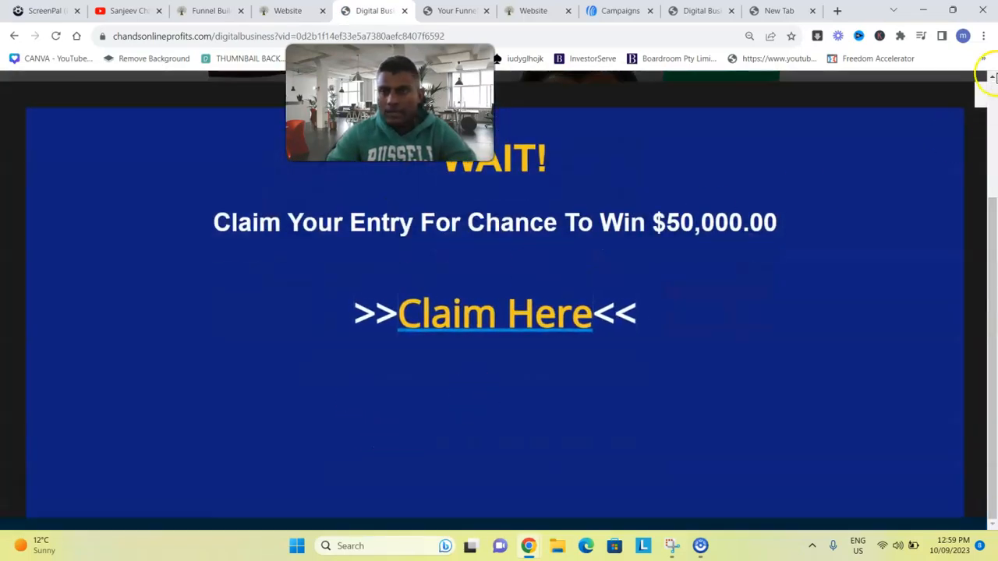
{"action": "left_click", "coordinate": [985, 99]}
{"action": "left_click", "coordinate": [400, 375]}
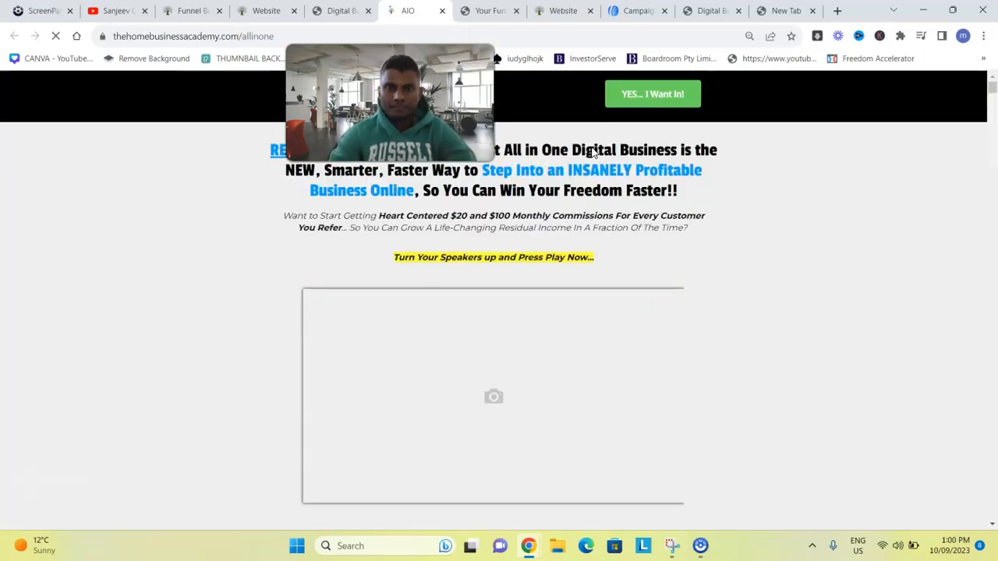
Back in OptinDojo, save Test Funnel and close its settings modal
{"action": "left_click", "coordinate": [490, 11]}
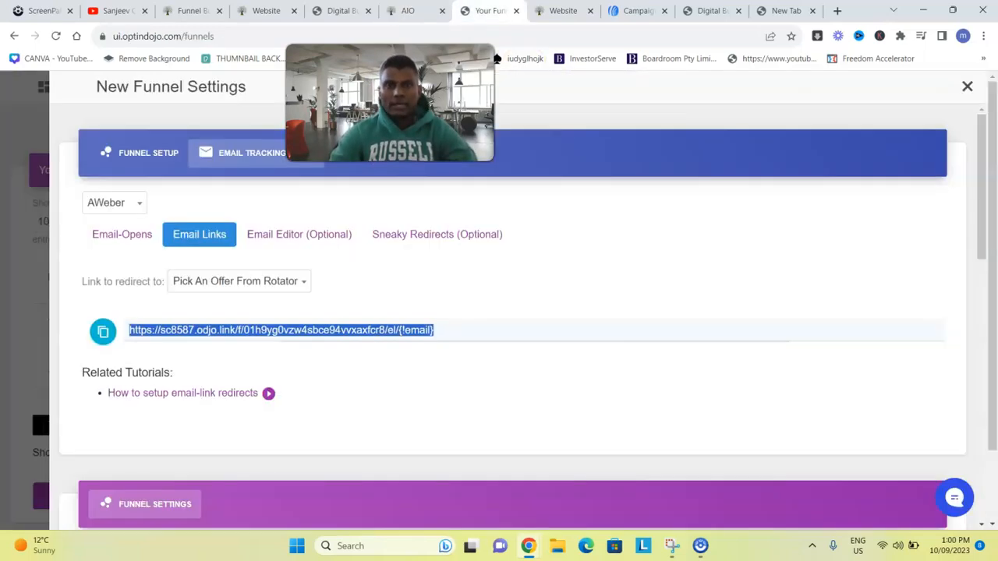
{"action": "left_click_drag", "start_coordinate": [984, 204], "coordinate": [980, 467]}
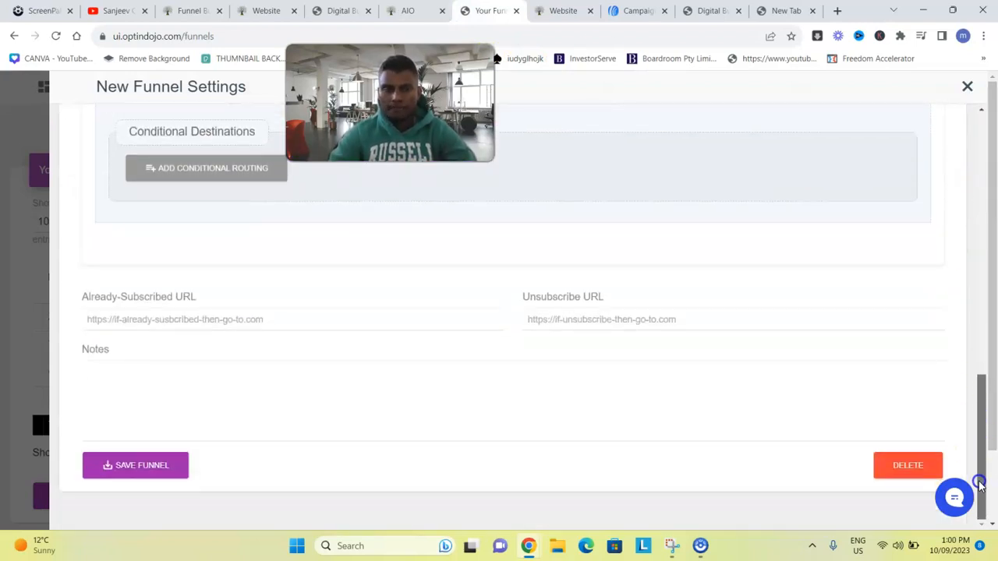
{"action": "left_click", "coordinate": [145, 474]}
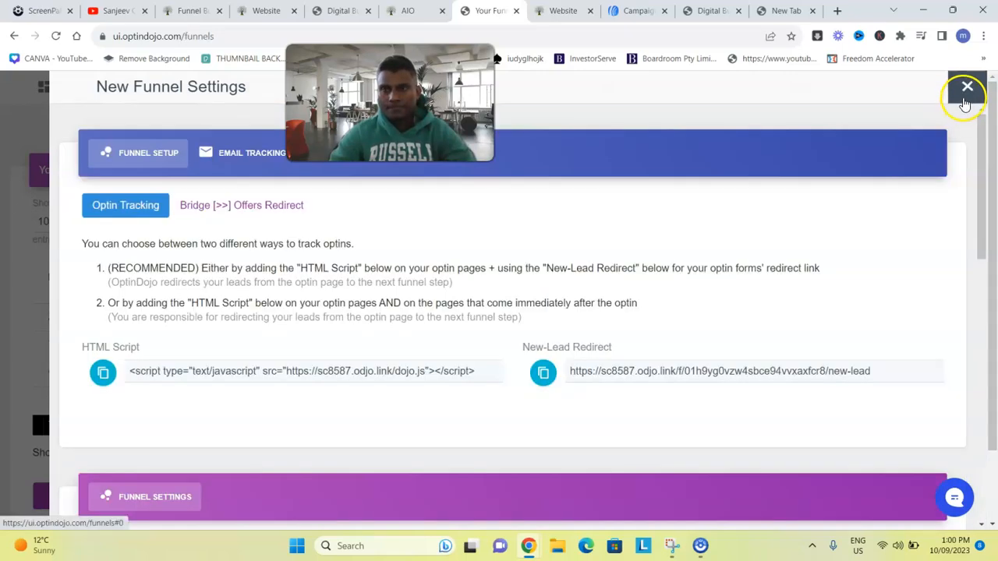
{"action": "left_click", "coordinate": [965, 103]}
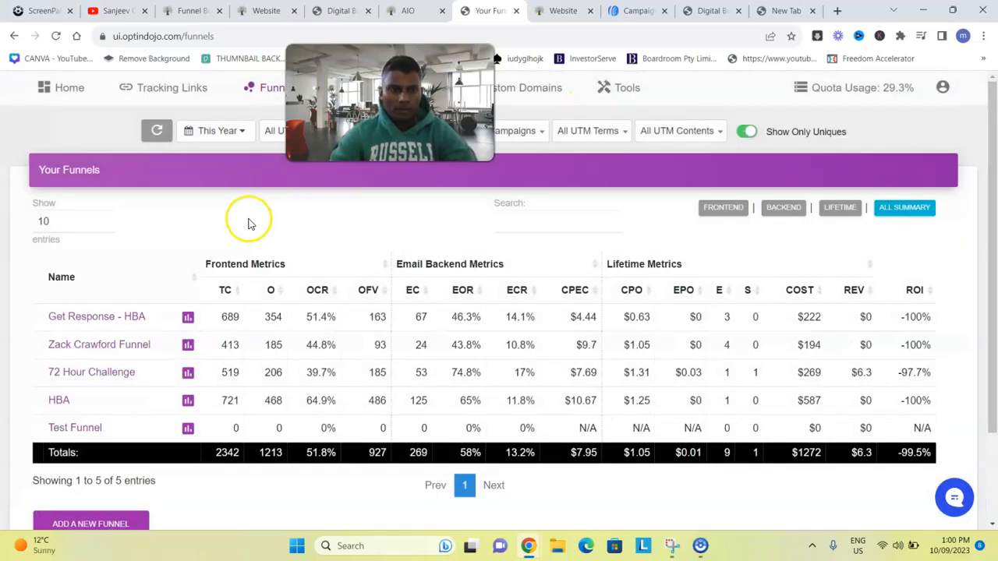
Reload the funnels page and view the Tracking Links report under Traffic Sources
{"action": "left_click", "coordinate": [56, 36]}
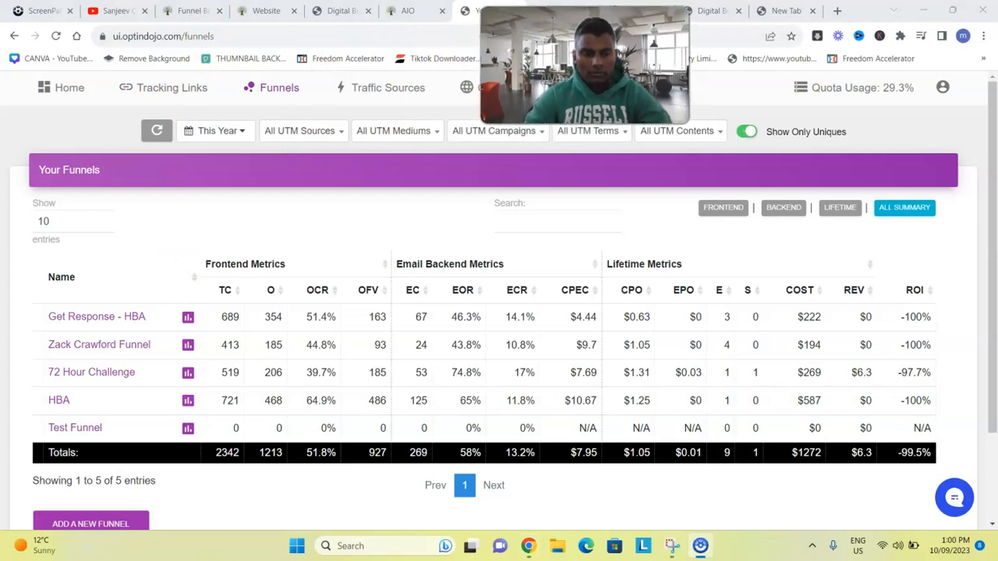
{"action": "left_click", "coordinate": [359, 95]}
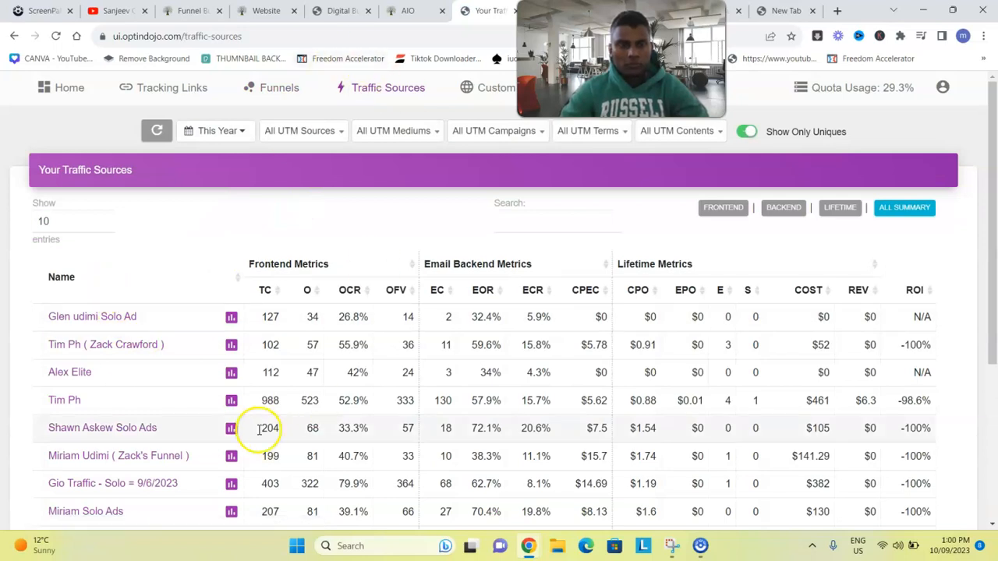
{"action": "left_click", "coordinate": [154, 92]}
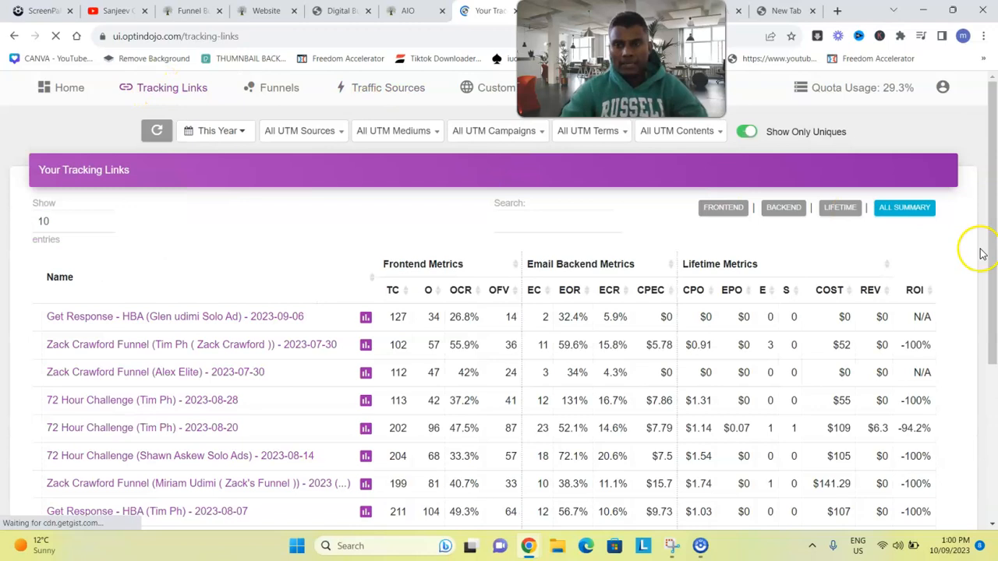
{"action": "scroll", "coordinate": [982, 253], "scroll_direction": "down", "scroll_amount": 4}
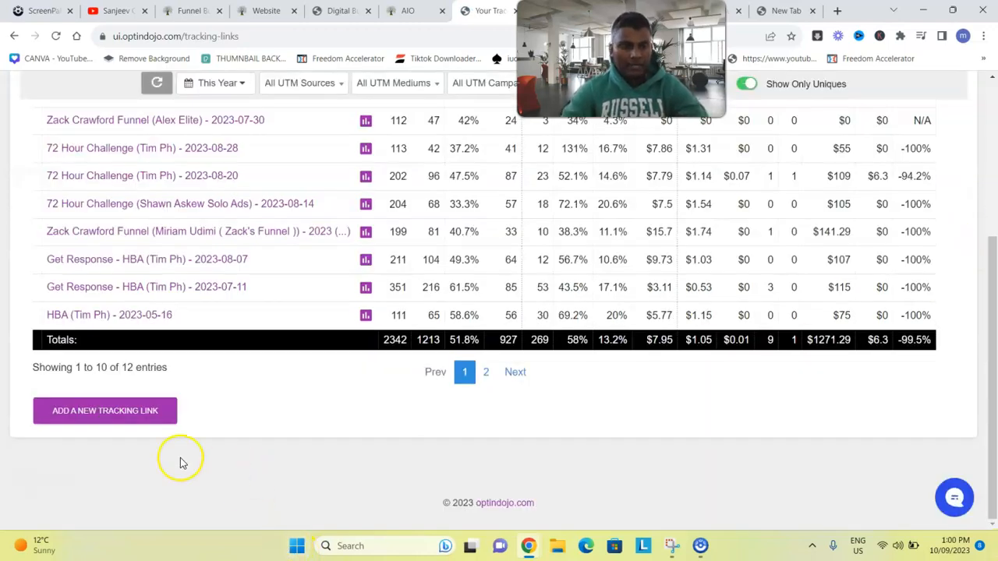
{"action": "left_click", "coordinate": [140, 412]}
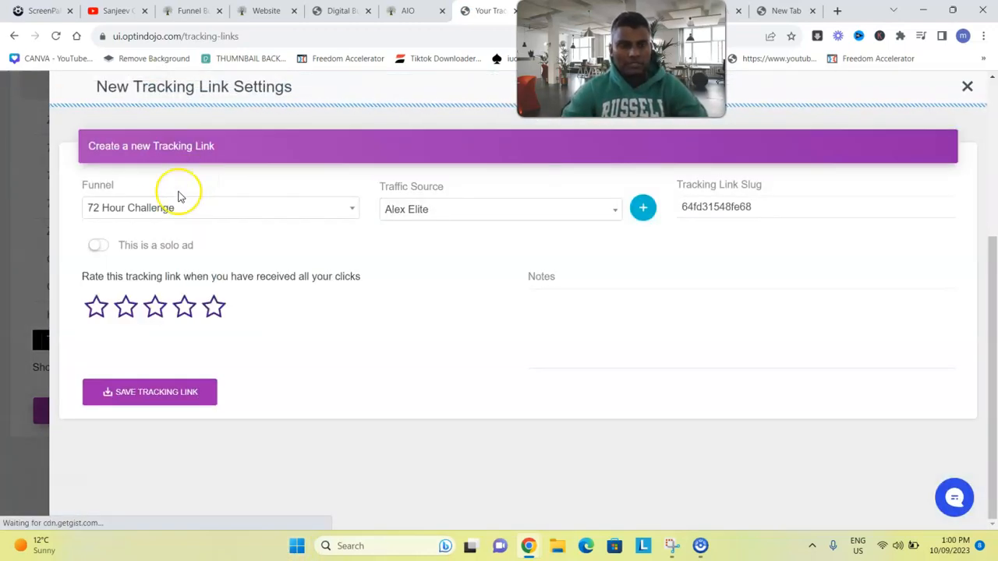
{"action": "left_click", "coordinate": [151, 211]}
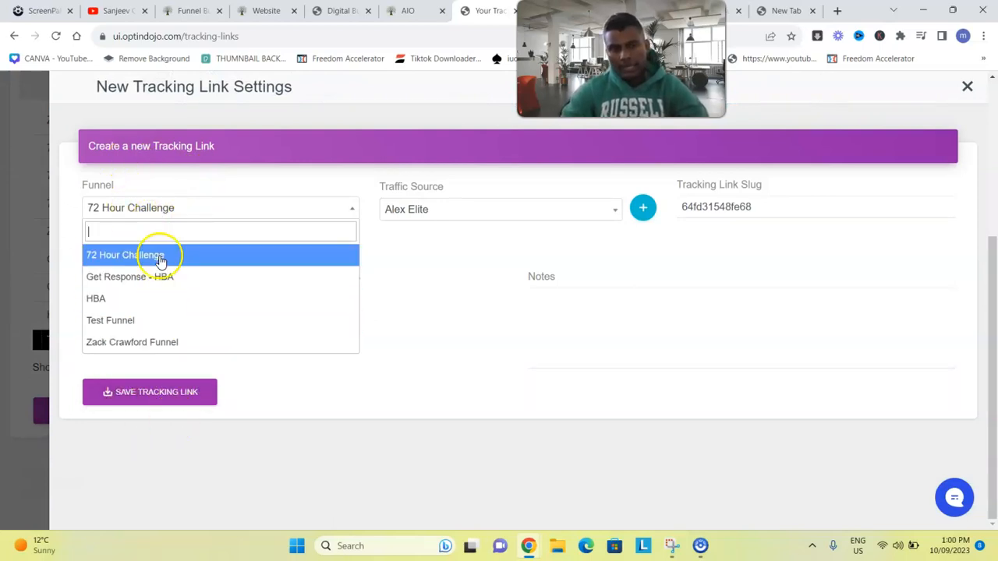
{"action": "left_click", "coordinate": [449, 259]}
{"action": "left_click", "coordinate": [458, 218]}
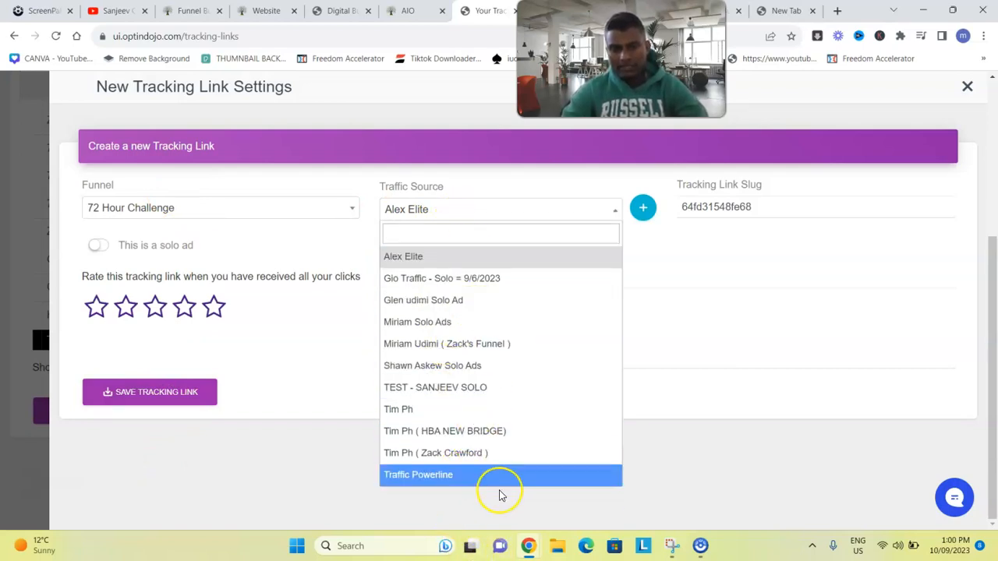
{"action": "left_click", "coordinate": [665, 323]}
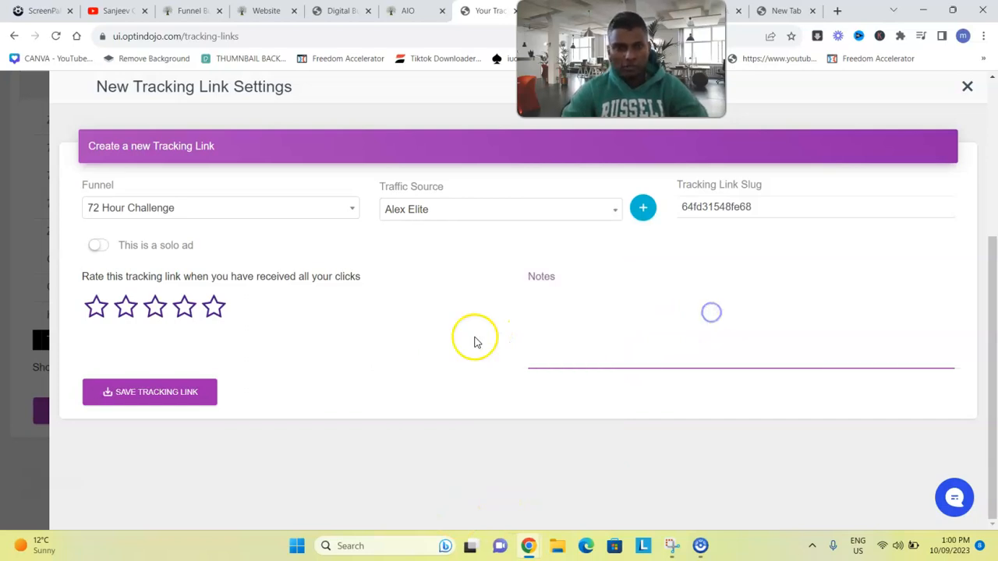
{"action": "left_click", "coordinate": [967, 86]}
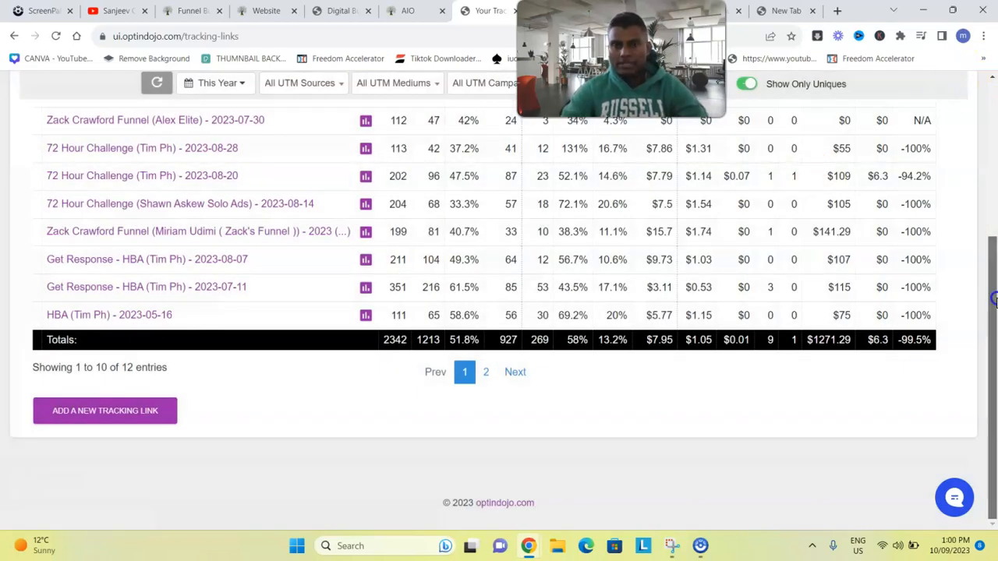
{"action": "left_click_drag", "start_coordinate": [992, 298], "coordinate": [992, 92]}
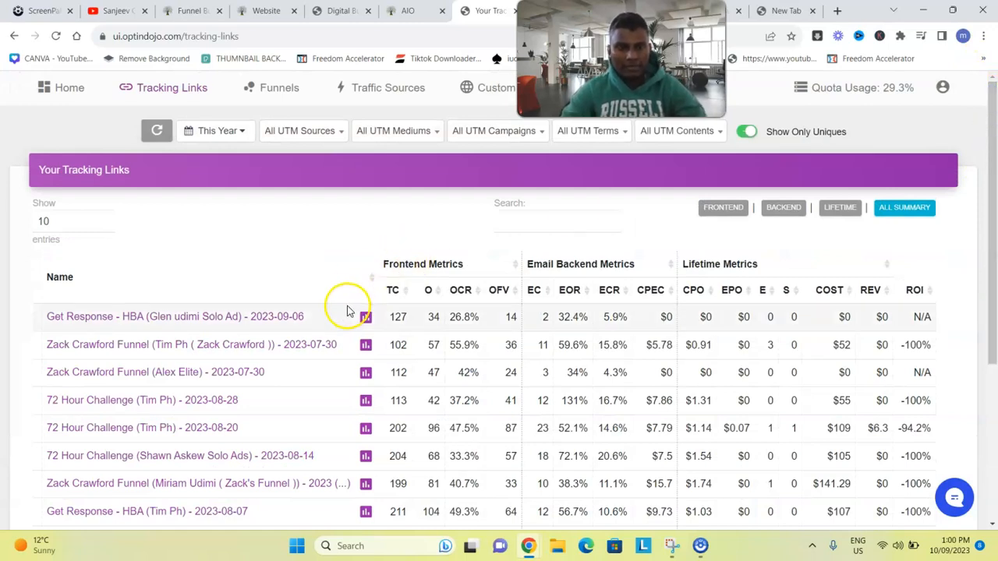
Copy the tracking URL of the 2023-09-06 Get Response - HBA link, then close its settings
{"action": "left_click", "coordinate": [268, 320]}
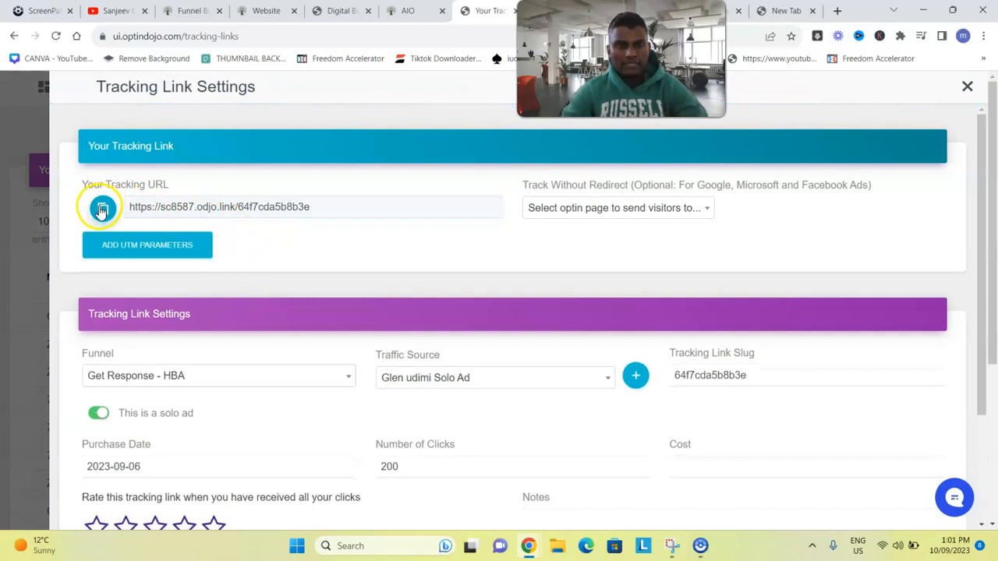
{"action": "double_click", "coordinate": [343, 211]}
{"action": "triple_click", "coordinate": [342, 211]}
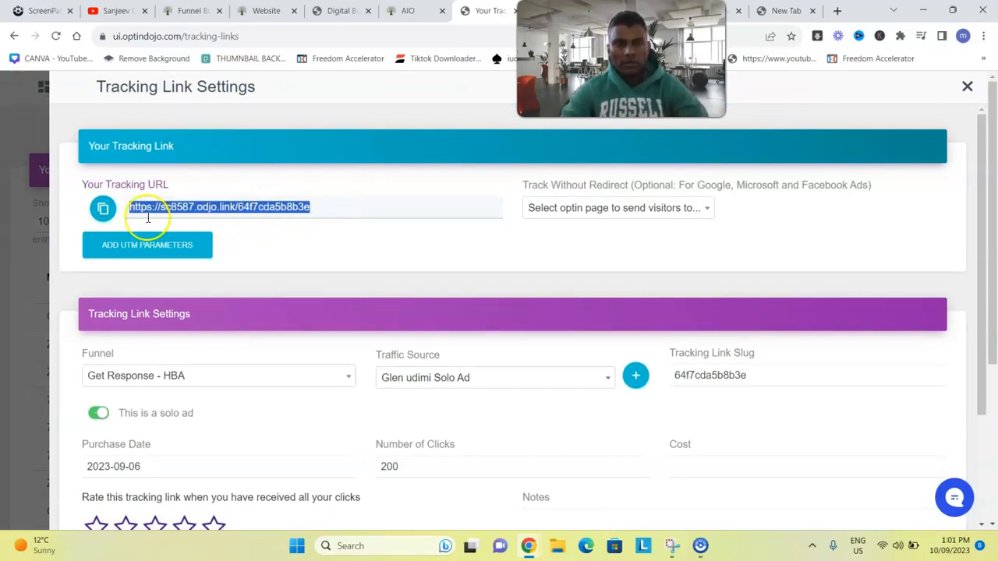
{"action": "left_click", "coordinate": [103, 213]}
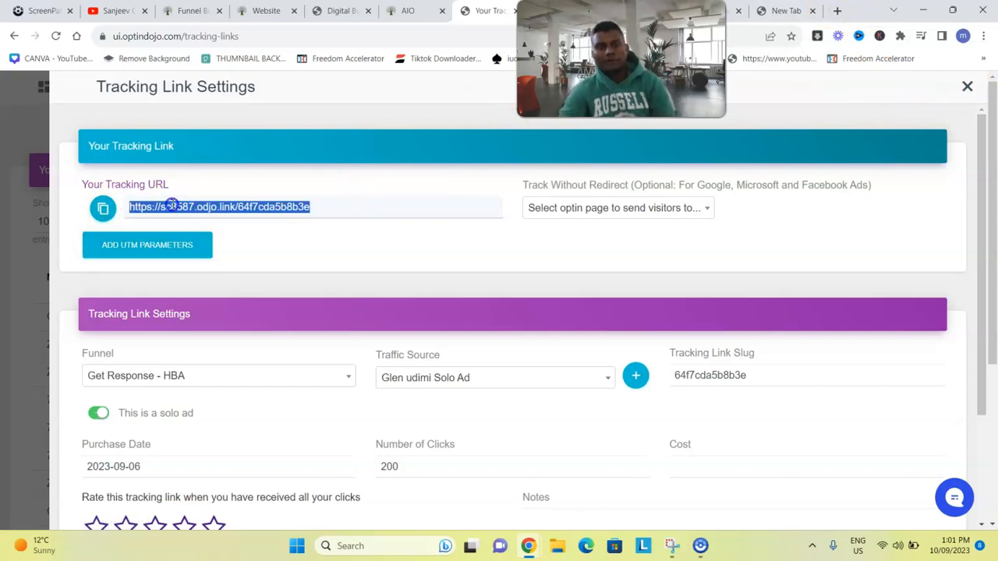
{"action": "left_click", "coordinate": [967, 87]}
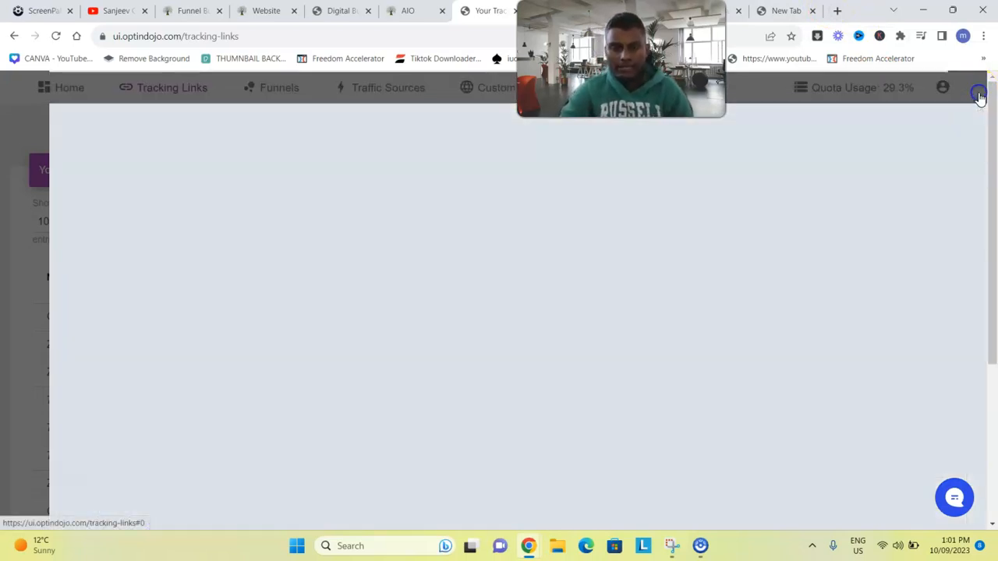
Zoom the browser to 150% and scroll the tracking links table to the right-hand metrics columns
{"action": "left_click", "coordinate": [985, 37]}
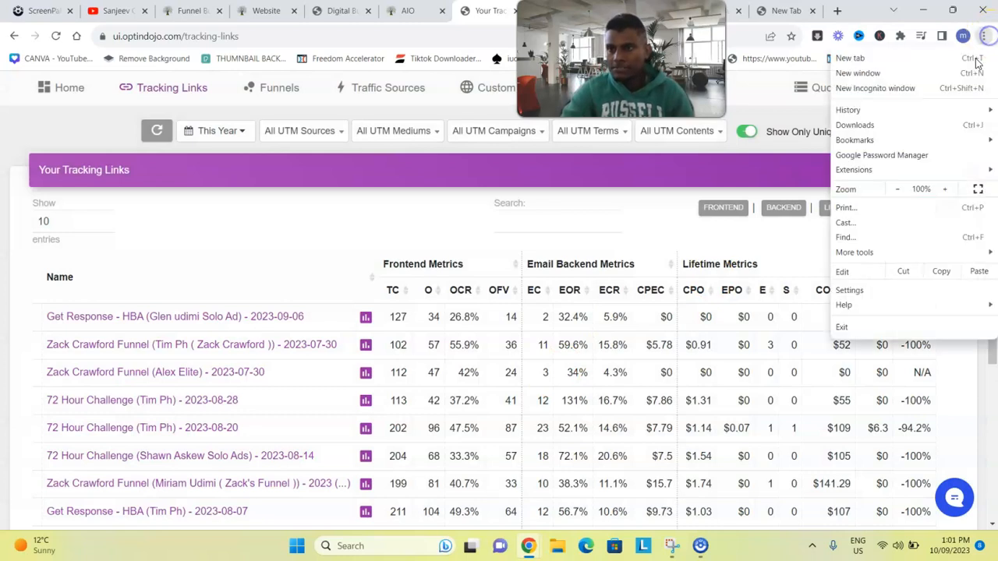
{"action": "left_click", "coordinate": [944, 190]}
{"action": "left_click", "coordinate": [943, 190]}
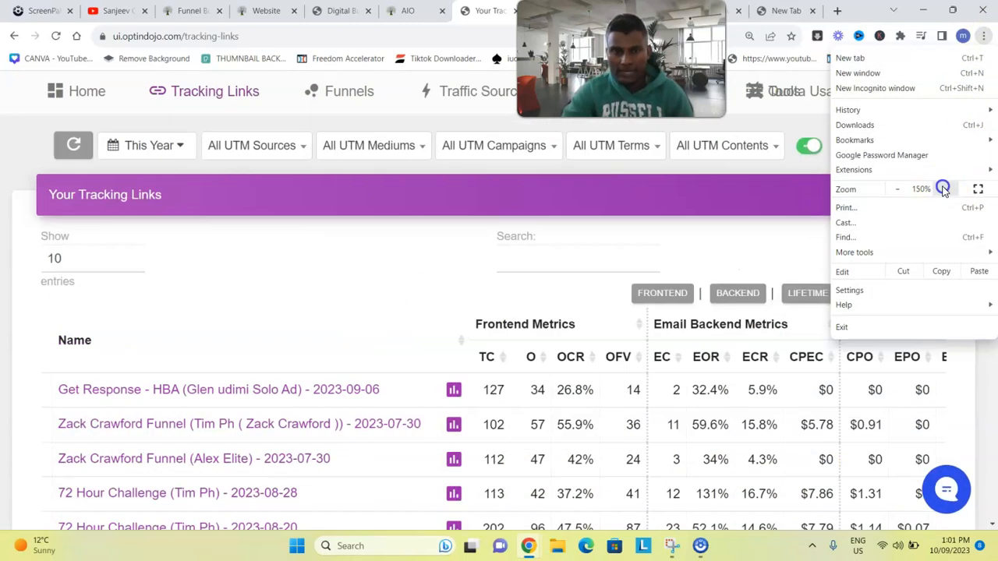
{"action": "left_click", "coordinate": [943, 190]}
{"action": "left_click", "coordinate": [967, 379]}
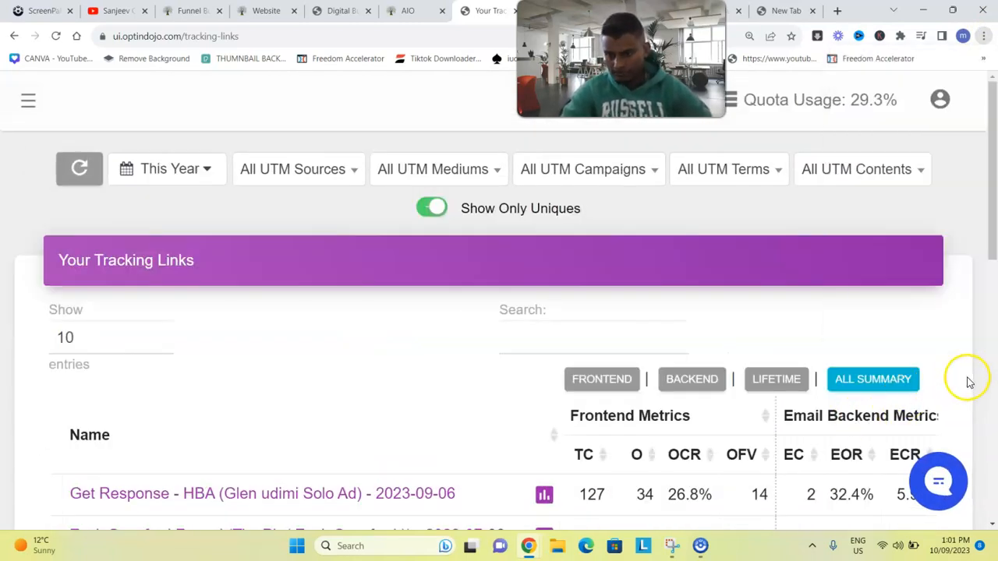
{"action": "left_click_drag", "start_coordinate": [994, 210], "coordinate": [996, 398]}
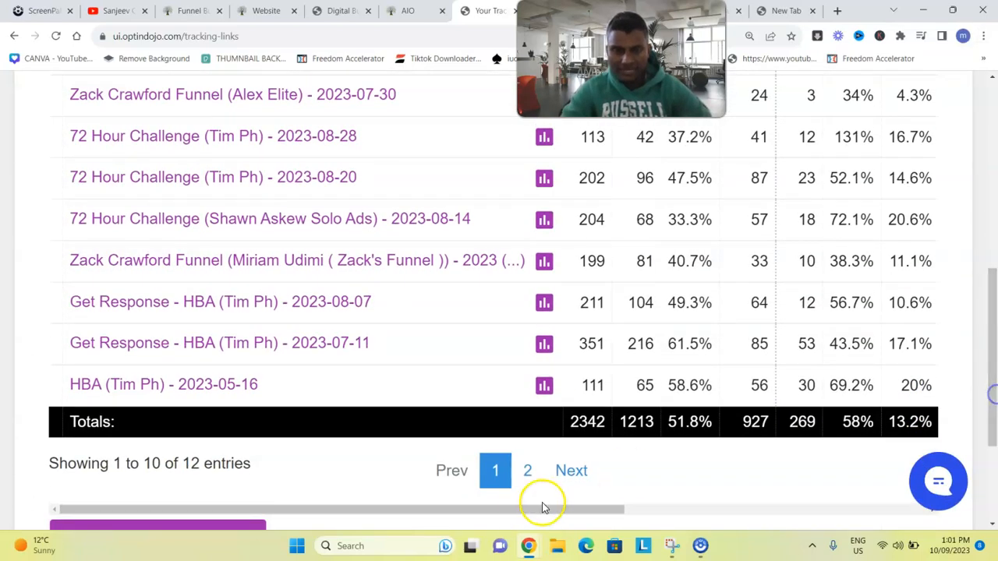
{"action": "left_click_drag", "start_coordinate": [522, 510], "coordinate": [799, 517]}
{"action": "left_click_drag", "start_coordinate": [995, 399], "coordinate": [994, 302]}
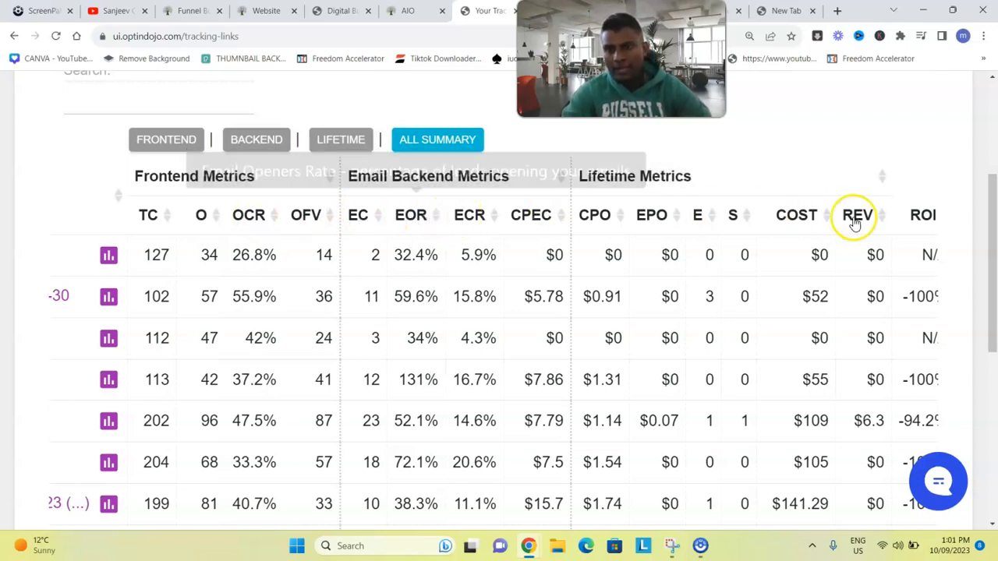
Highlight the E count of 3 in the second tracking link's lifetime metrics
{"action": "left_click_drag", "start_coordinate": [720, 301], "coordinate": [682, 308]}
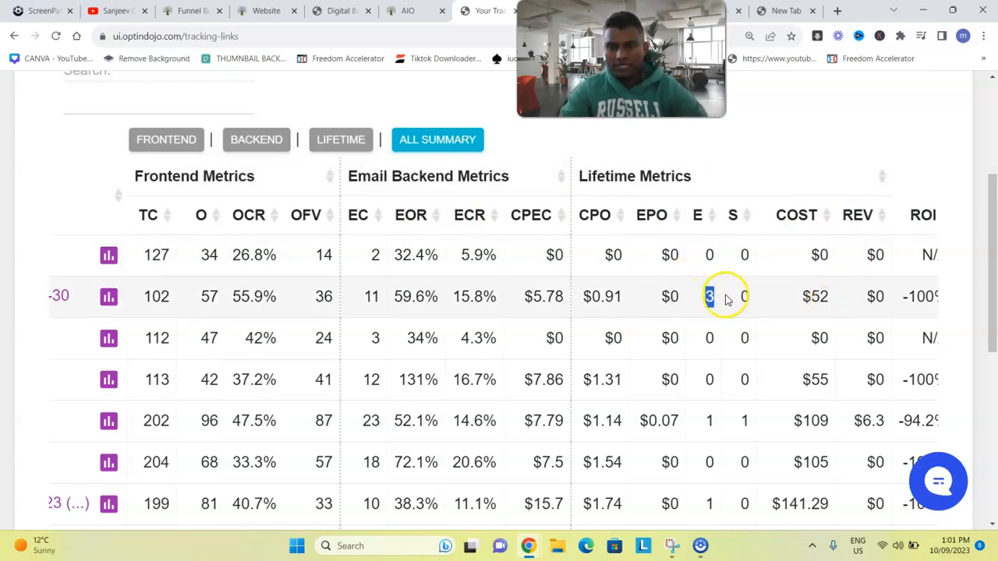
{"action": "left_click_drag", "start_coordinate": [610, 78], "coordinate": [400, 107]}
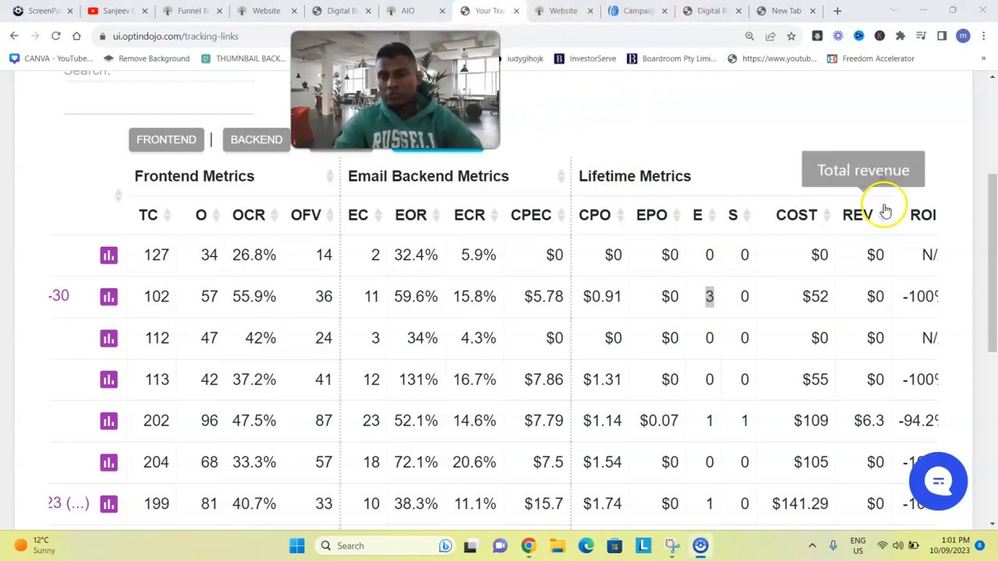
{"action": "left_click", "coordinate": [994, 214]}
{"action": "left_click_drag", "start_coordinate": [994, 214], "coordinate": [982, 179]}
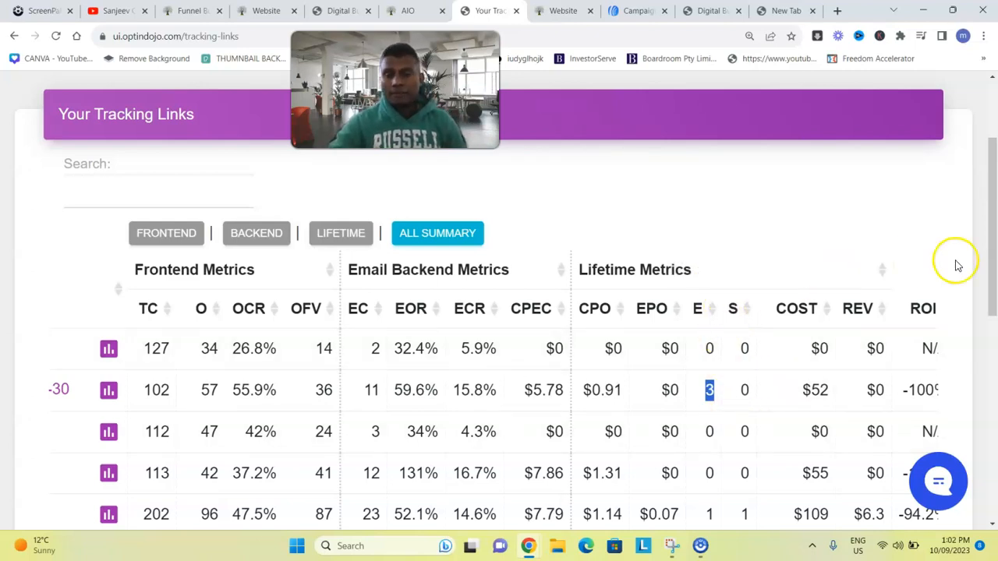
On the 202-click row, highlight the O value 42 and TC value 113
{"action": "left_click_drag", "start_coordinate": [994, 193], "coordinate": [994, 234]}
{"action": "double_click", "coordinate": [178, 368]}
{"action": "left_click_drag", "start_coordinate": [167, 365], "coordinate": [127, 363]}
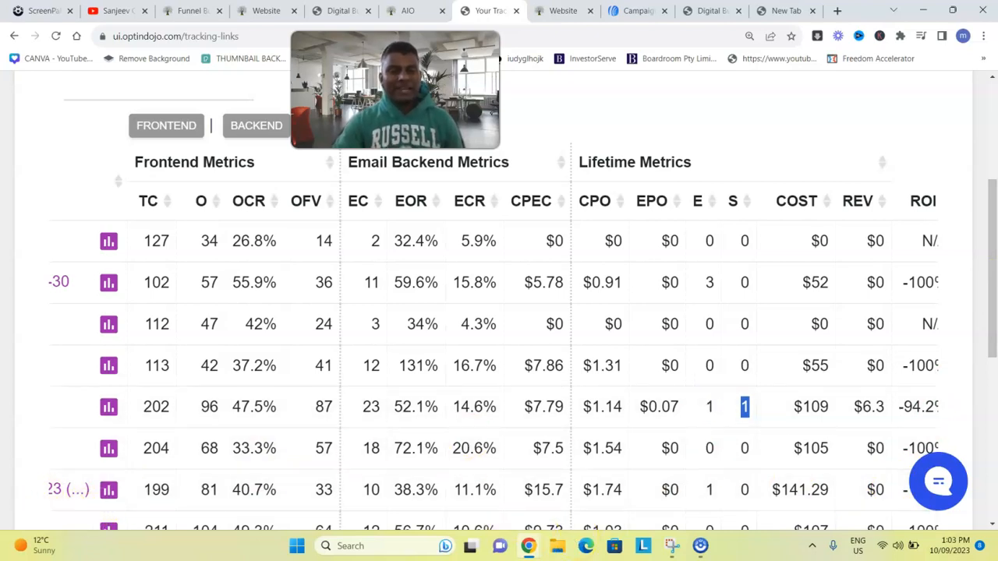
{"action": "key", "text": "alt+p"}
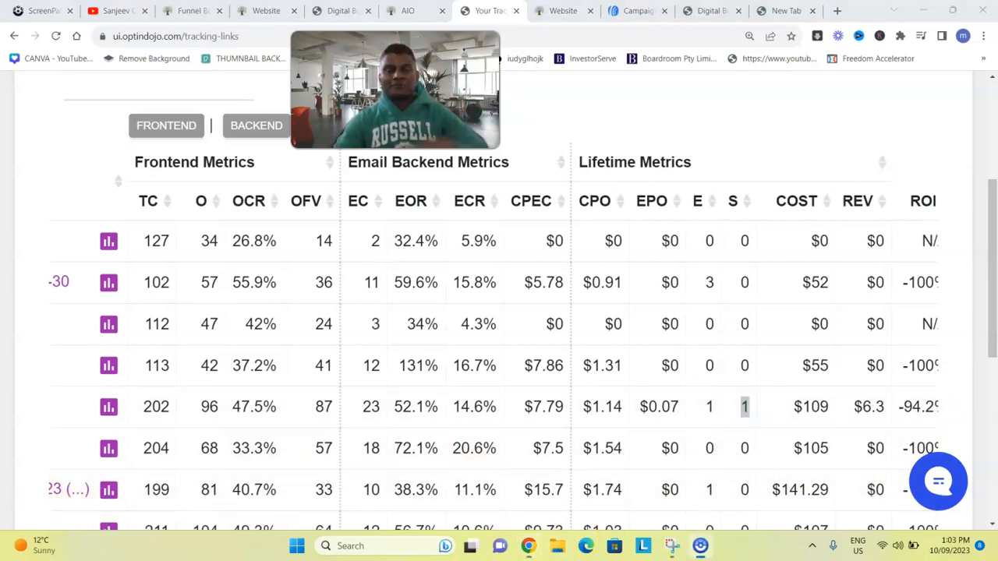